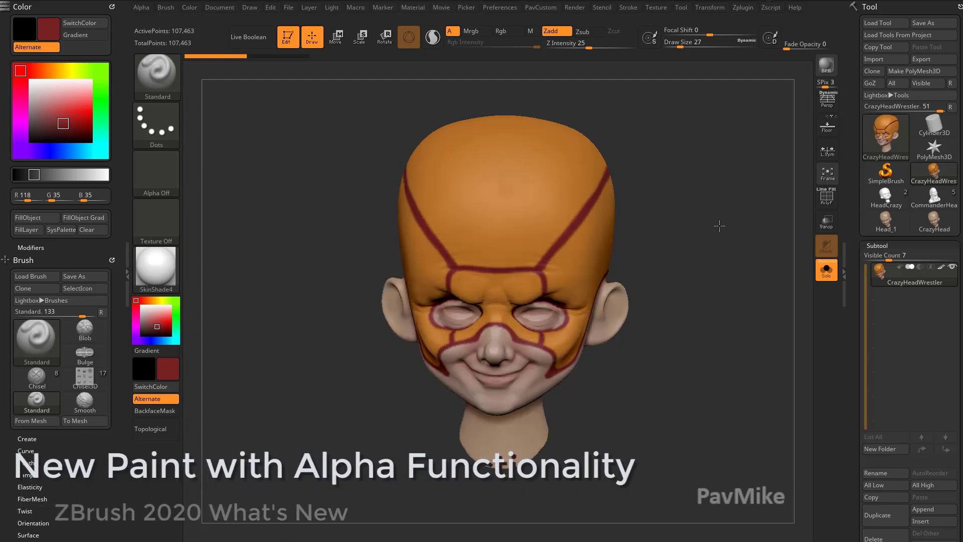
# Clear the head from the canvas, draw a Plane3D in its place and convert it to a PolyMesh3D
pyautogui.press('s')
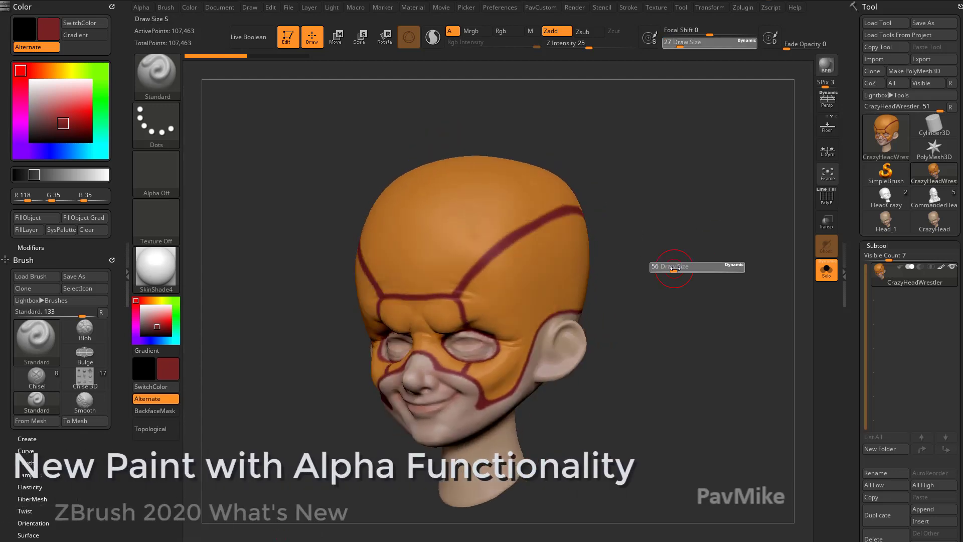
pyautogui.press('[')
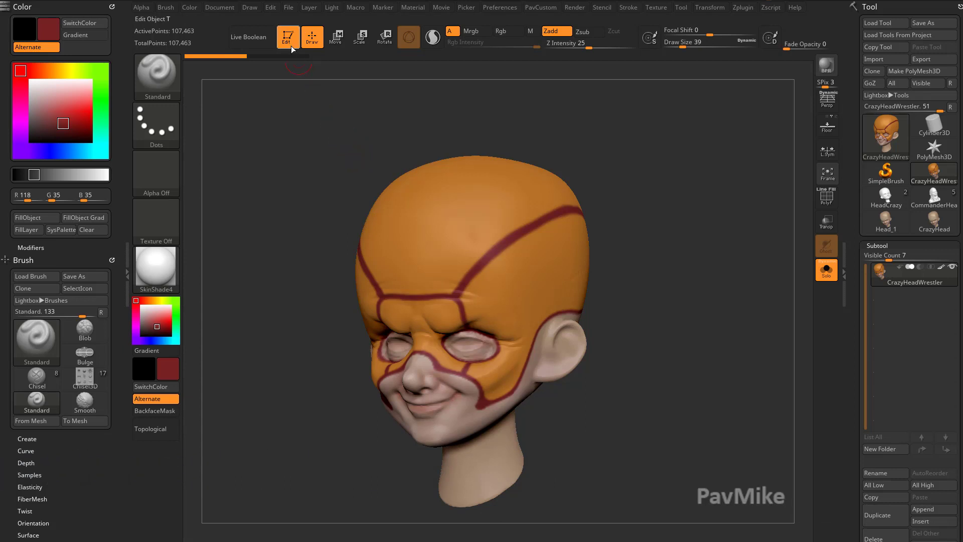
pyautogui.click(285, 40)
pyautogui.hotkey('ctrl', 'n')
pyautogui.click(886, 173)
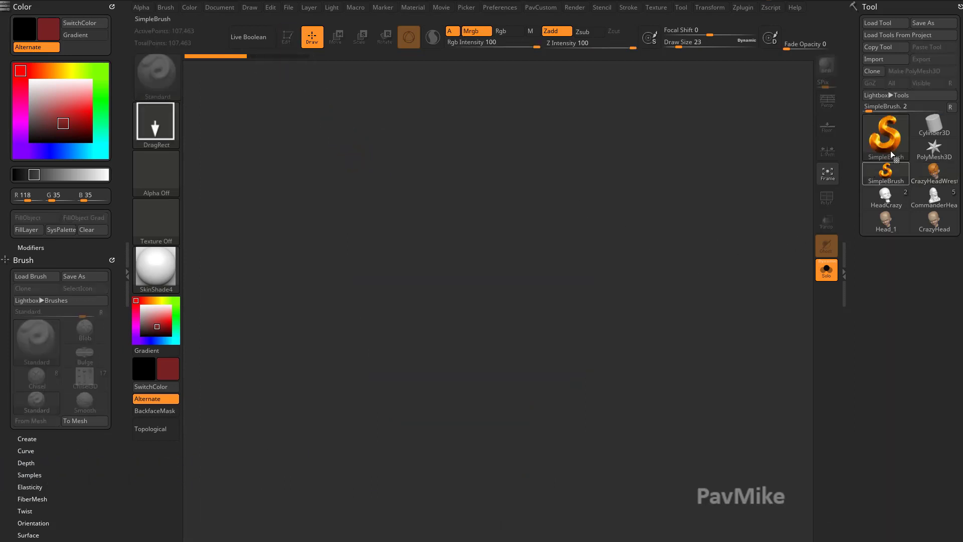
pyautogui.click(896, 139)
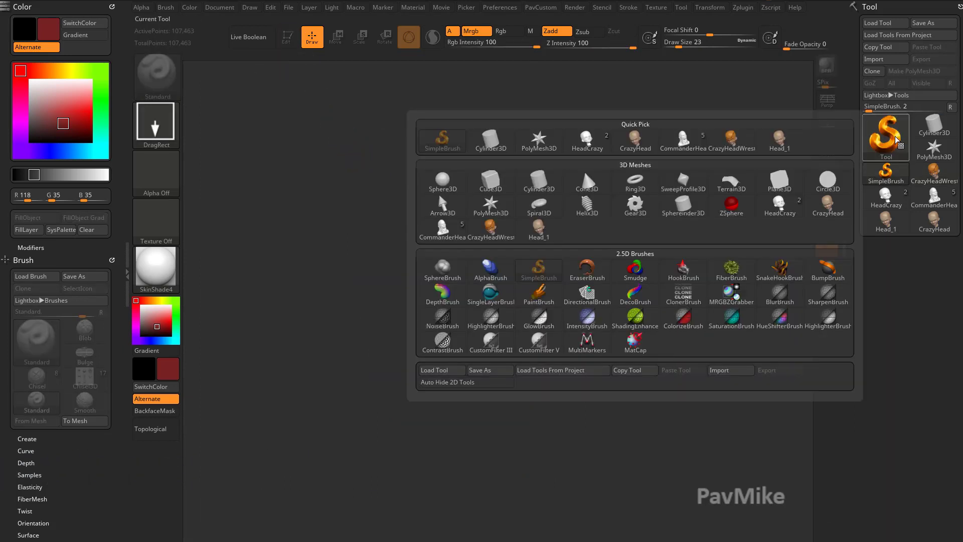
pyautogui.click(775, 185)
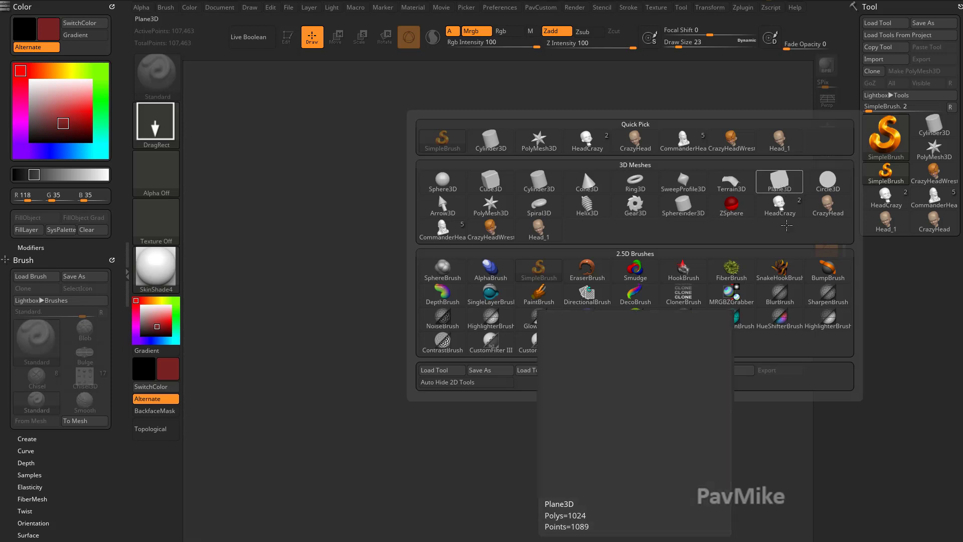
pyautogui.moveTo(460, 343); pyautogui.dragTo(477, 427)
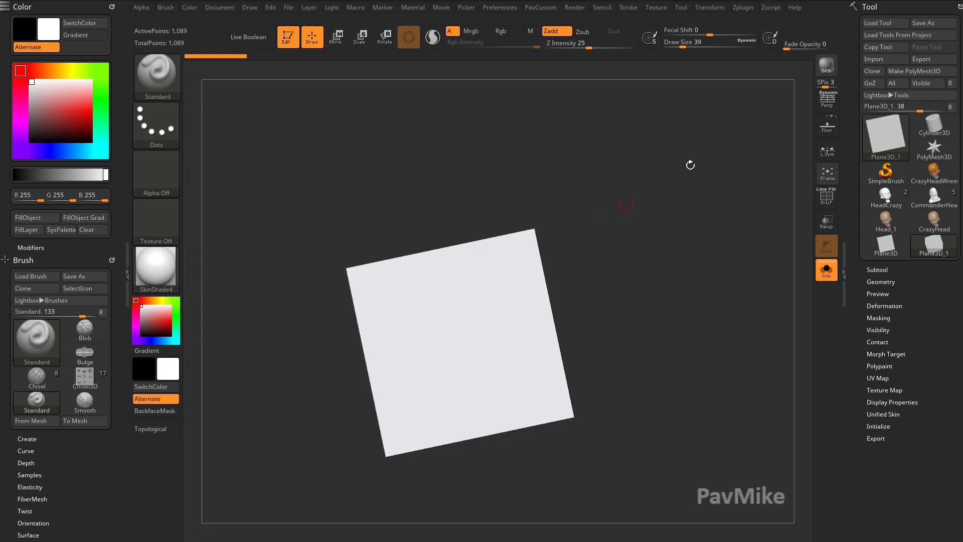
pyautogui.click(908, 72)
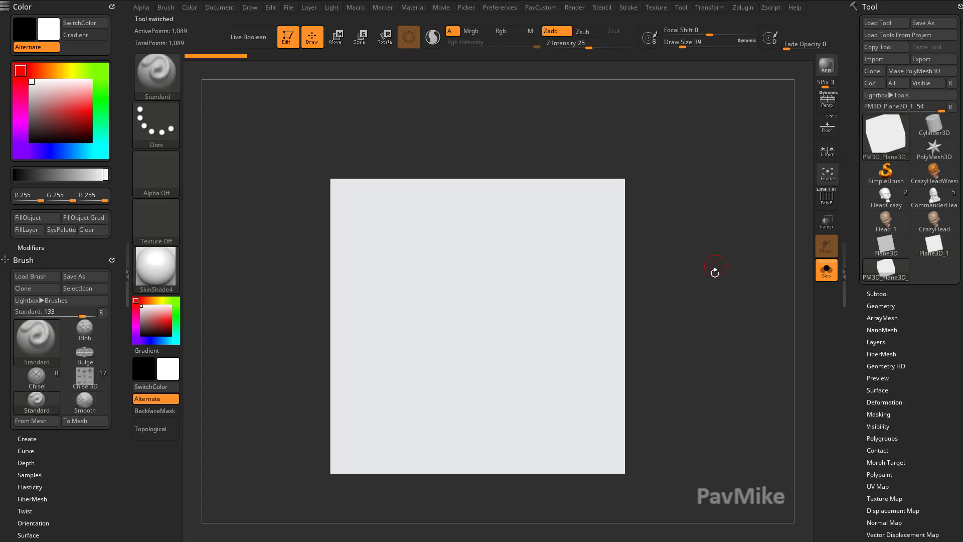
# Enable Rgb painting for the Standard brush and turn off its LazyMouse option
pyautogui.click(507, 31)
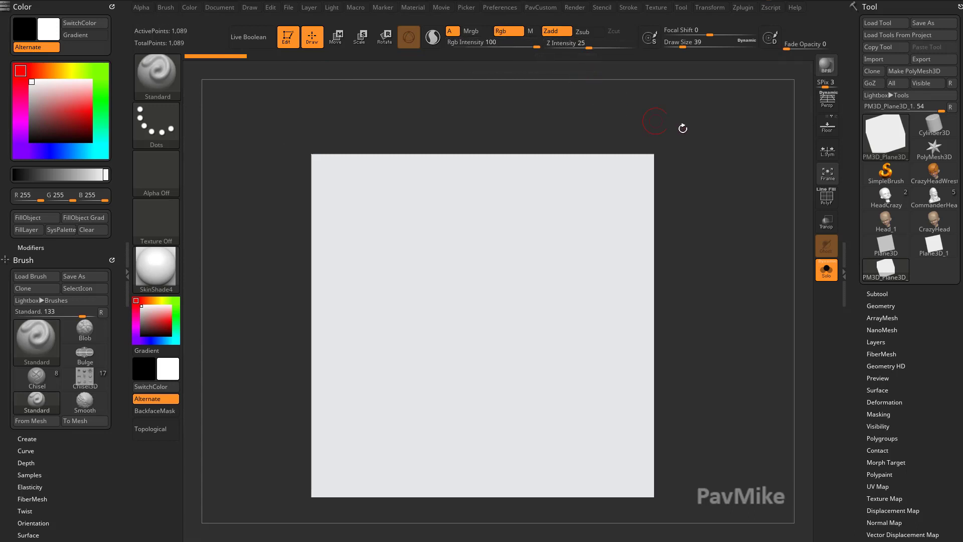
pyautogui.moveTo(681, 126); pyautogui.dragTo(690, 135)
pyautogui.click(628, 9)
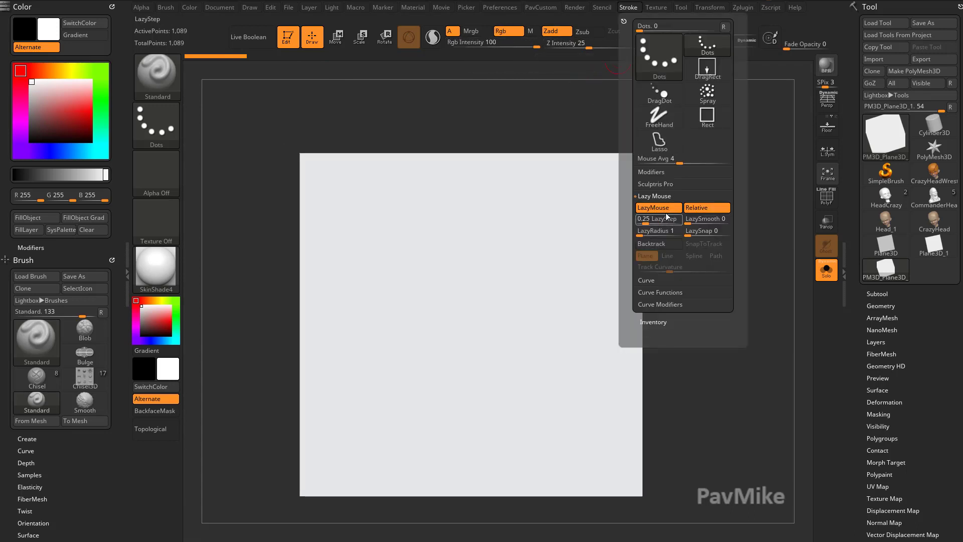
pyautogui.click(658, 212)
pyautogui.moveTo(743, 294); pyautogui.dragTo(738, 291)
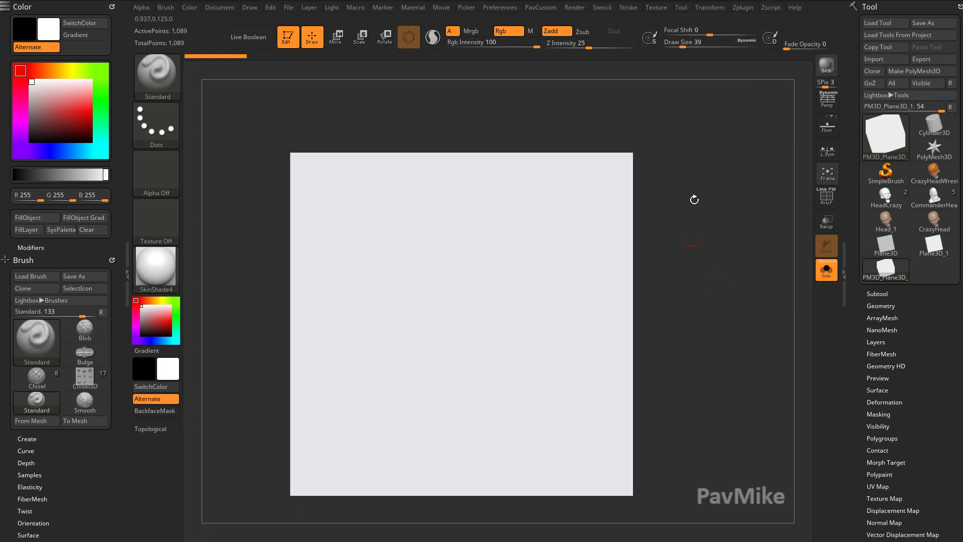
pyautogui.moveTo(694, 199); pyautogui.dragTo(730, 284)
# Set the Standard brush to a DragRect stroke with the Alpha 33 arrow and the Texture 15 swirl
pyautogui.click(173, 141)
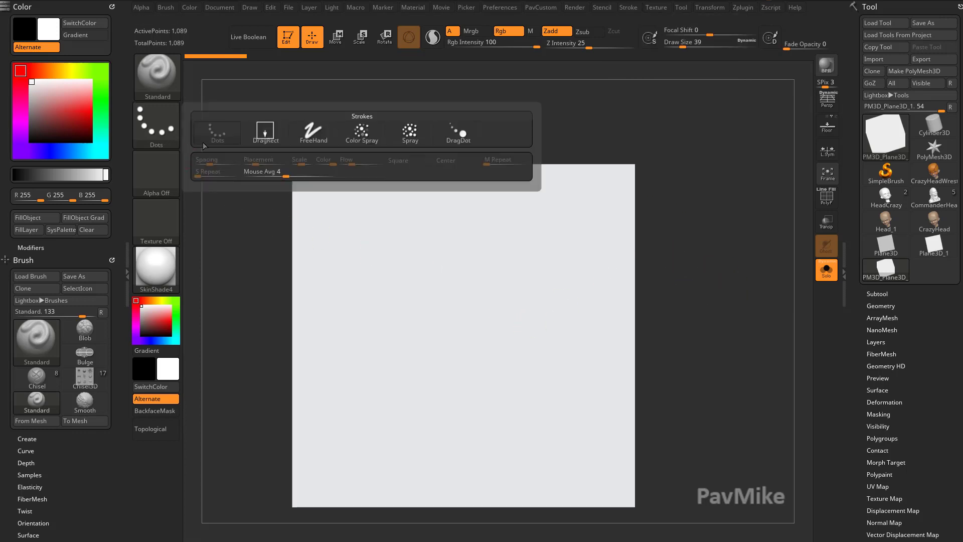
pyautogui.click(271, 139)
pyautogui.click(153, 174)
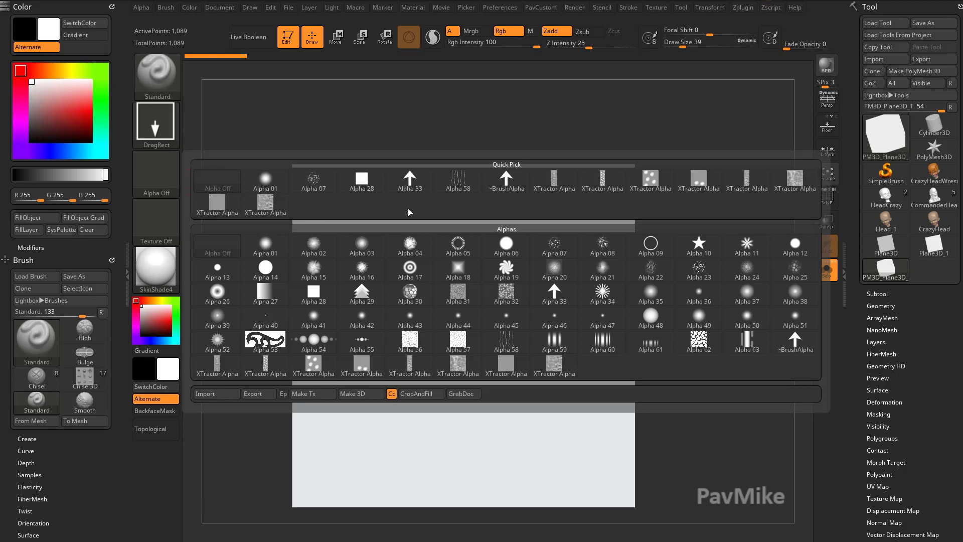
pyautogui.click(415, 183)
pyautogui.click(159, 229)
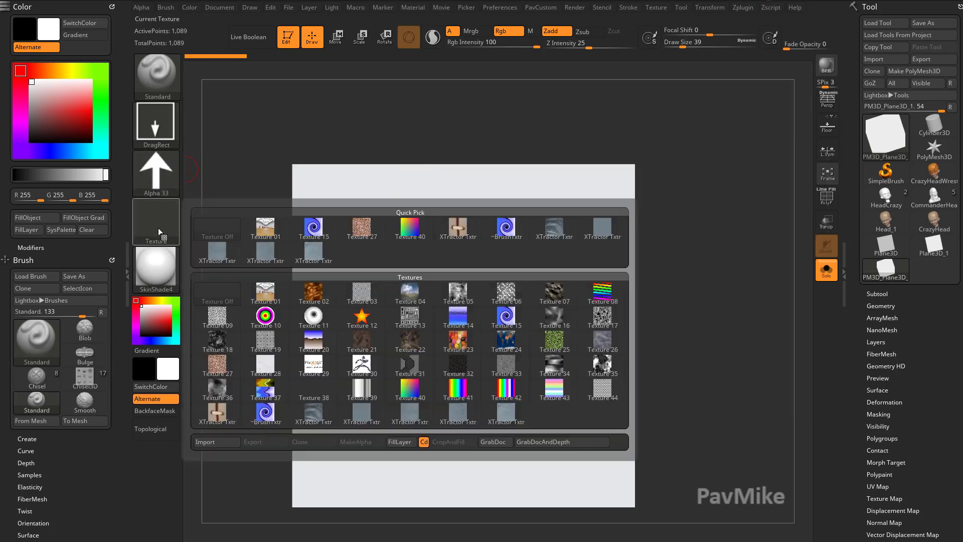
pyautogui.click(498, 319)
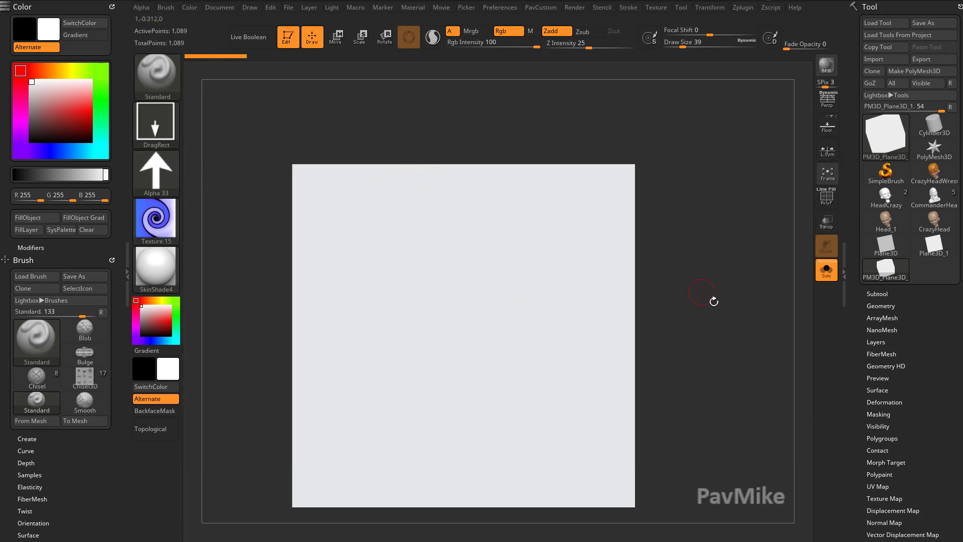
# Subdivide the plane to about 1.05 million points after undoing a trial stamp
pyautogui.keyDown('alt'); pyautogui.moveTo(714, 301); pyautogui.dragTo(691, 274); pyautogui.keyUp('alt')
pyautogui.moveTo(449, 293); pyautogui.dragTo(447, 359)
pyautogui.hotkey('ctrl', 'z')
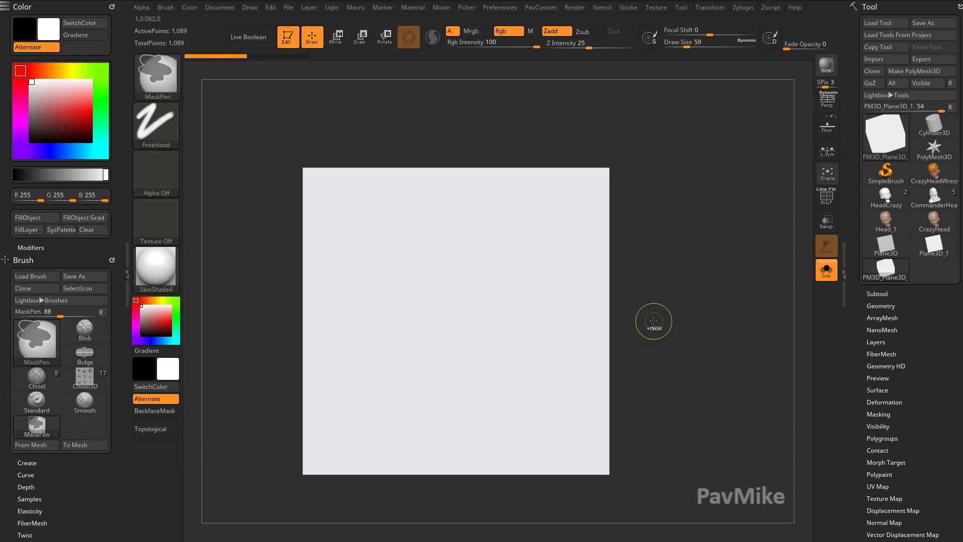
pyautogui.hotkey('ctrl', 'd')
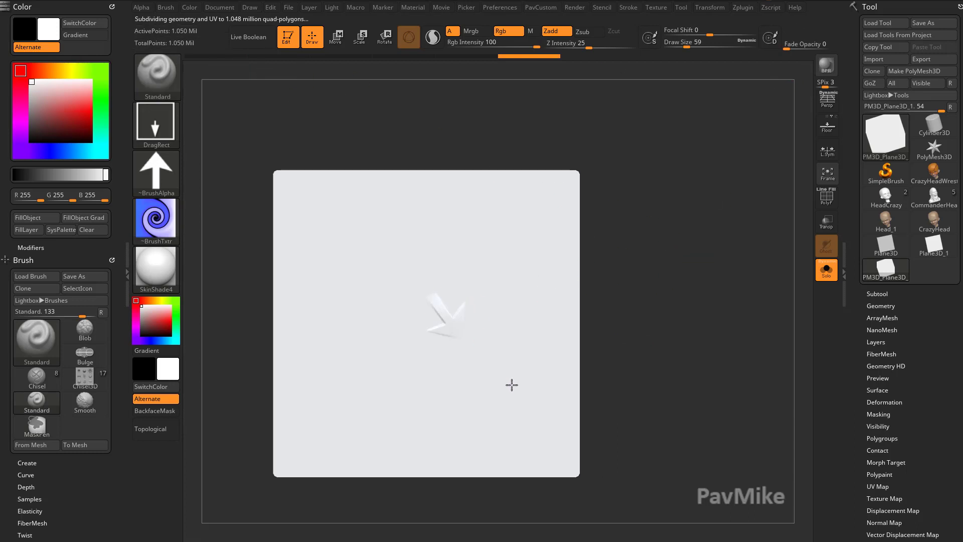
# Try stamping the arrow alpha onto the subdivided plane
pyautogui.moveTo(511, 384); pyautogui.dragTo(556, 330)
pyautogui.hotkey('ctrl', 'z')
pyautogui.keyDown('alt'); pyautogui.moveTo(639, 331); pyautogui.dragTo(674, 329); pyautogui.keyUp('alt')
pyautogui.moveTo(457, 310); pyautogui.dragTo(369, 341)
# Change the plane's material to MatCap Gray
pyautogui.click(155, 268)
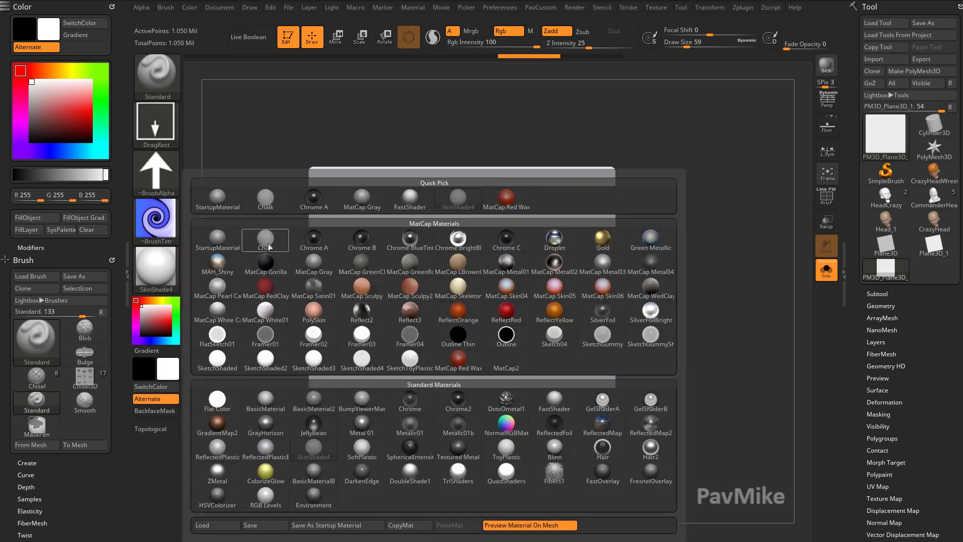
pyautogui.click(217, 239)
pyautogui.press('m')
pyautogui.click(313, 263)
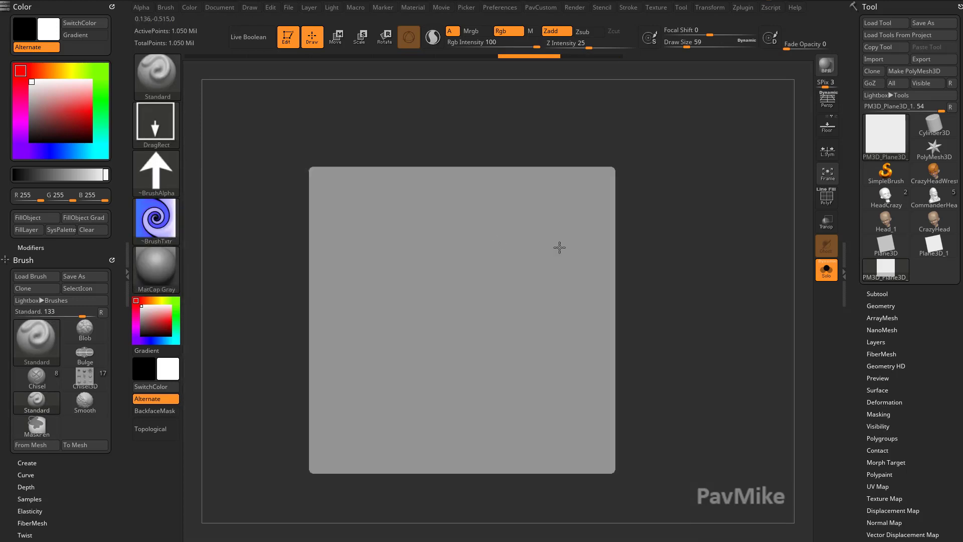
# Stamp a large downward arrow on the plane at Focal Shift 0 and check its relief from the side
pyautogui.keyDown('alt'); pyautogui.moveTo(664, 255); pyautogui.dragTo(643, 260); pyautogui.keyUp('alt')
pyautogui.moveTo(436, 318)
pyautogui.mouseDown()
pyautogui.moveTo(447, 415)
pyautogui.moveTo(440, 446)
pyautogui.mouseUp()
pyautogui.moveTo(612, 320); pyautogui.dragTo(672, 292)
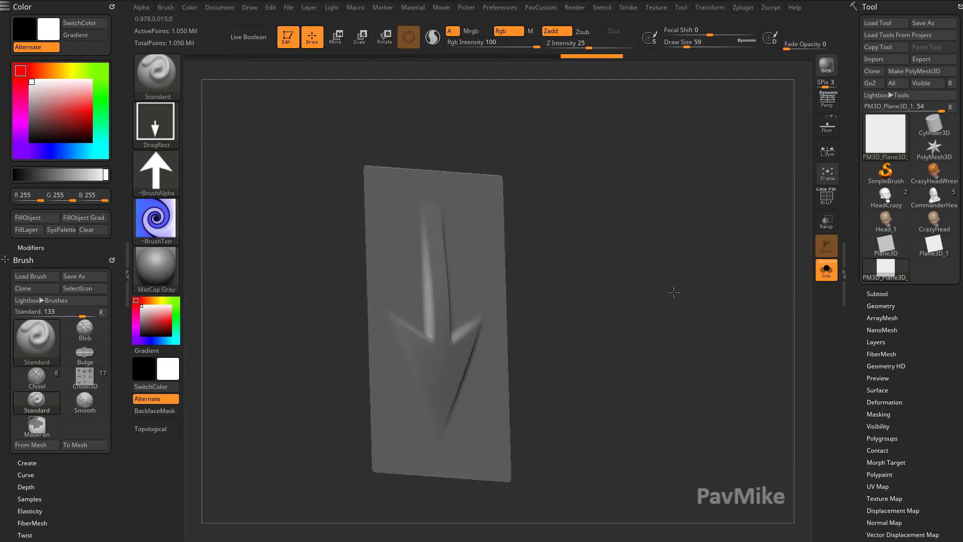
pyautogui.keyDown('shift'); pyautogui.moveTo(524, 242); pyautogui.dragTo(556, 254); pyautogui.keyUp('shift')
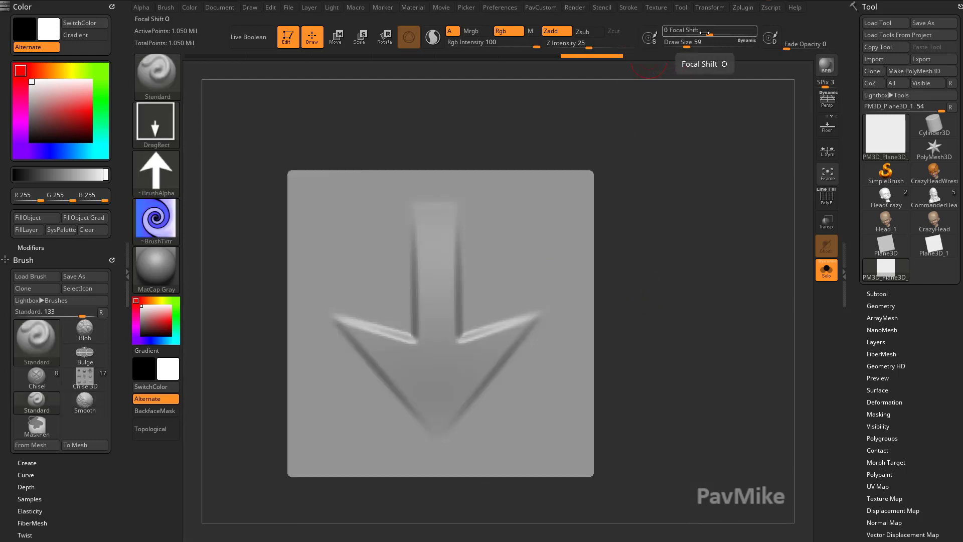
# Set the brush's Focal Shift to -100 and try a sharper arrow stamp in place of the previous one
pyautogui.moveTo(684, 31); pyautogui.dragTo(665, 31)
pyautogui.hotkey('ctrl', 'z')
pyautogui.moveTo(442, 297); pyautogui.dragTo(443, 414)
pyautogui.moveTo(646, 310)
pyautogui.keyDown('alt'); pyautogui.mouseDown()
pyautogui.moveTo(664, 312)
pyautogui.moveTo(659, 305)
pyautogui.mouseUp(); pyautogui.keyUp('alt')
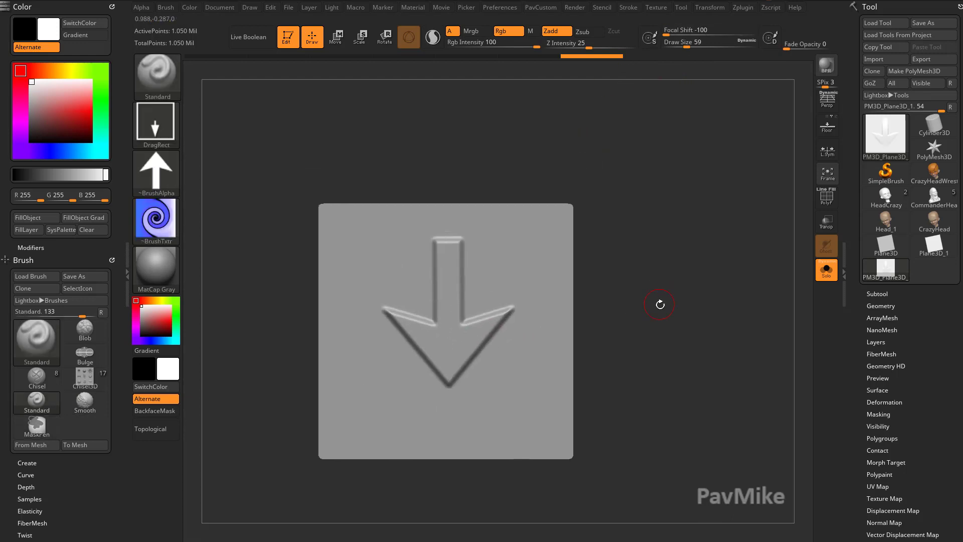
pyautogui.hotkey('ctrl', 'z')
# Enable polypaint on the plane's subtool and stamp a downward arrow filled with the swirl texture
pyautogui.click(877, 294)
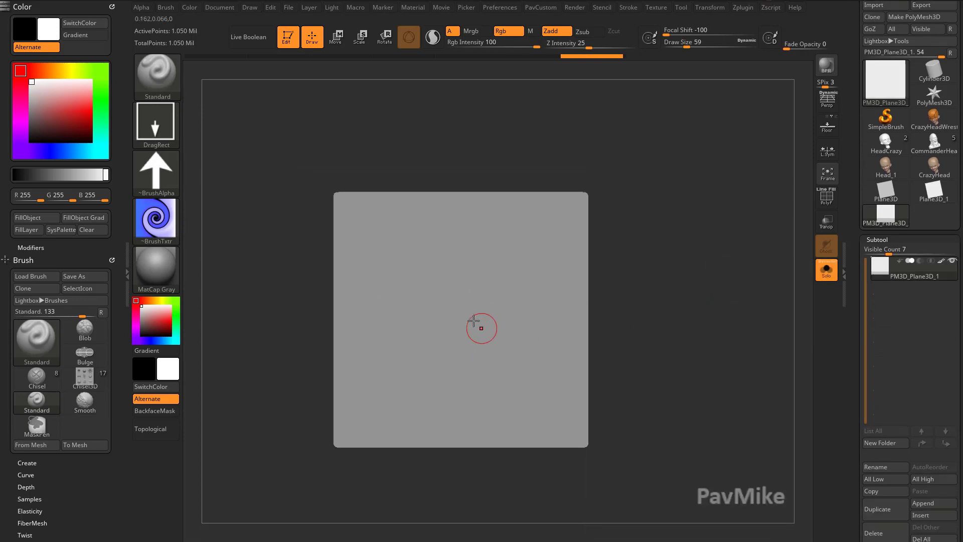
pyautogui.moveTo(474, 326); pyautogui.dragTo(469, 467)
pyautogui.hotkey('ctrl', 'z')
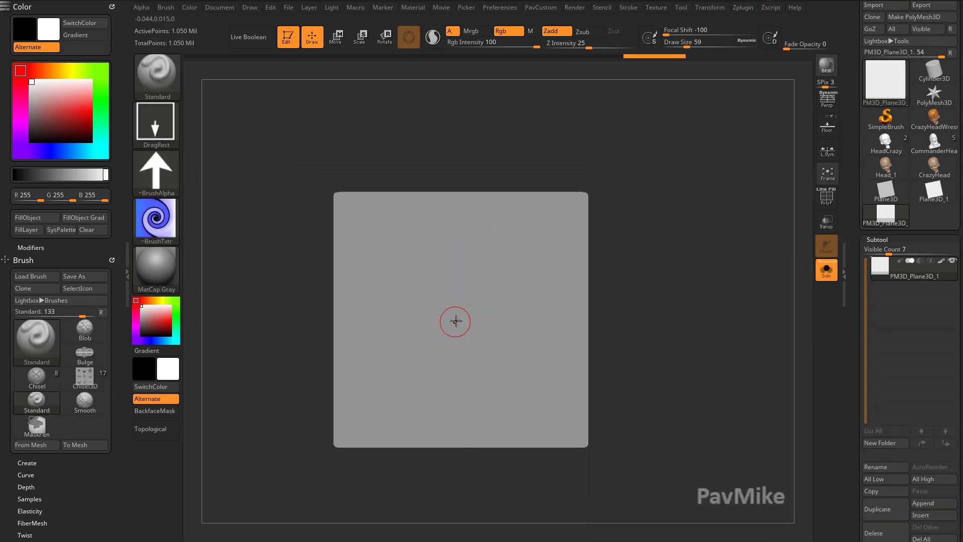
pyautogui.moveTo(451, 320); pyautogui.dragTo(407, 407)
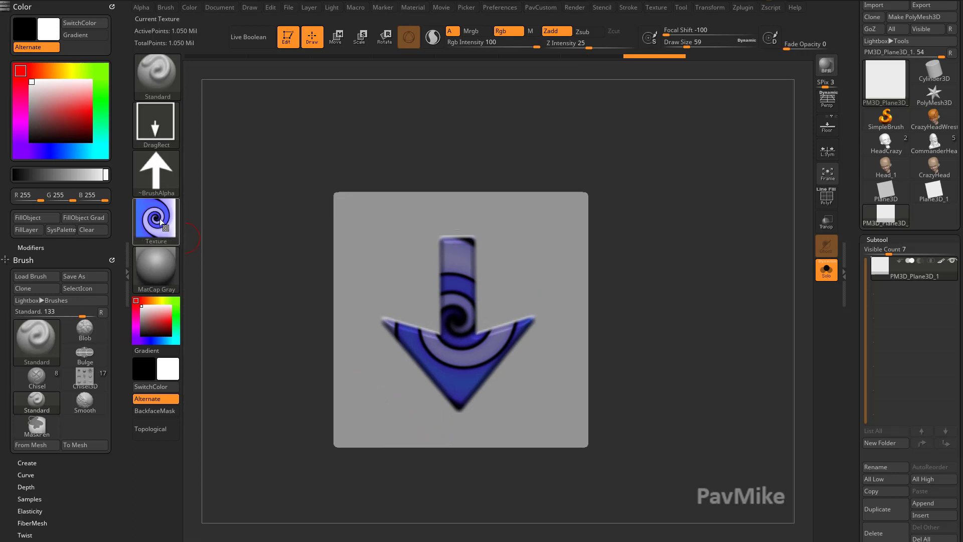
pyautogui.moveTo(159, 169)
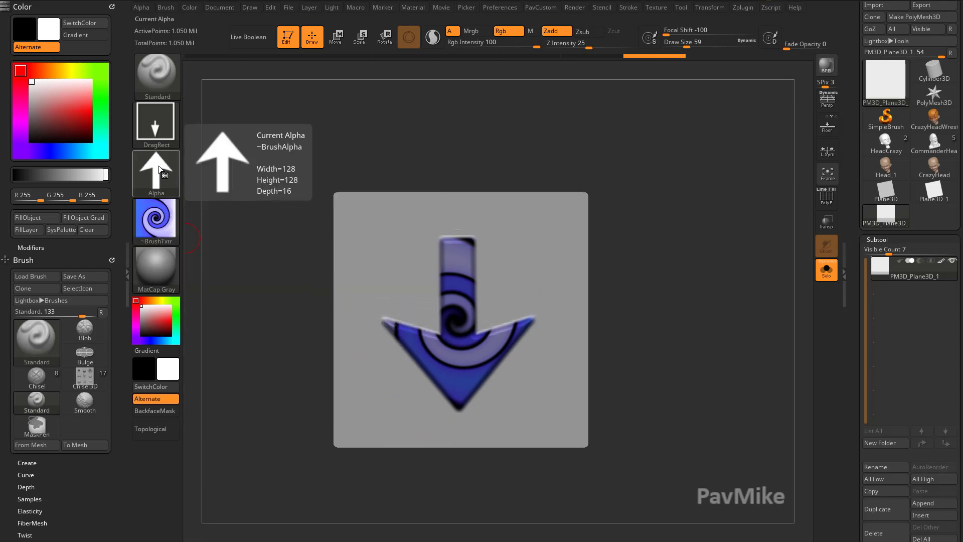
pyautogui.keyDown('alt'); pyautogui.moveTo(635, 288); pyautogui.dragTo(610, 289); pyautogui.keyUp('alt')
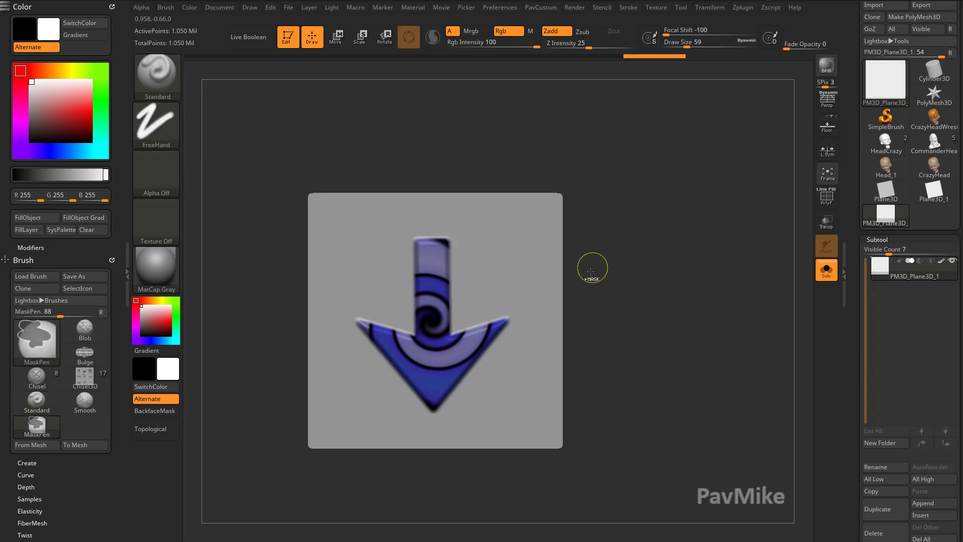
# Undo the large textured arrow and stamp a smaller one near the middle of the plane with Paint With Alpha active
pyautogui.hotkey('ctrl', 'z')
pyautogui.moveTo(442, 332); pyautogui.dragTo(448, 422)
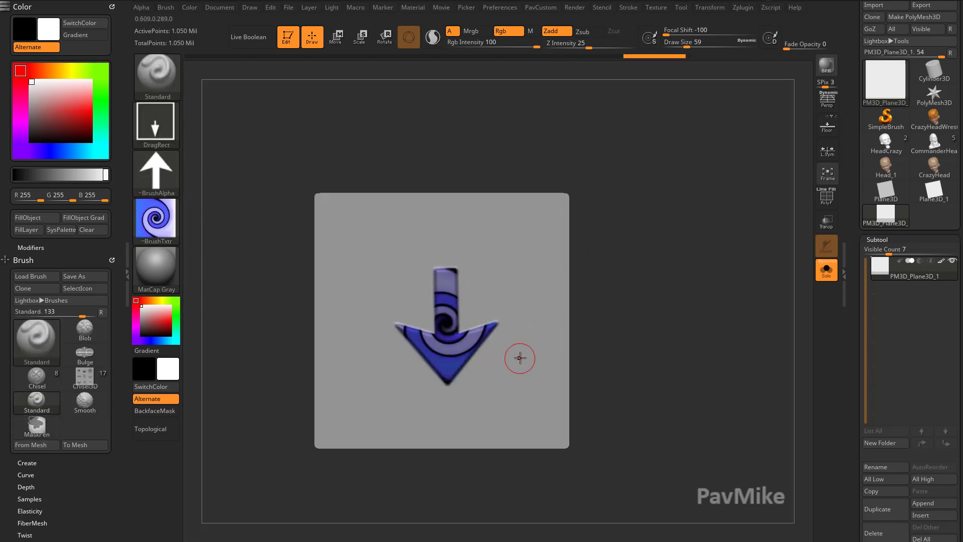
pyautogui.hotkey('ctrl', 'z')
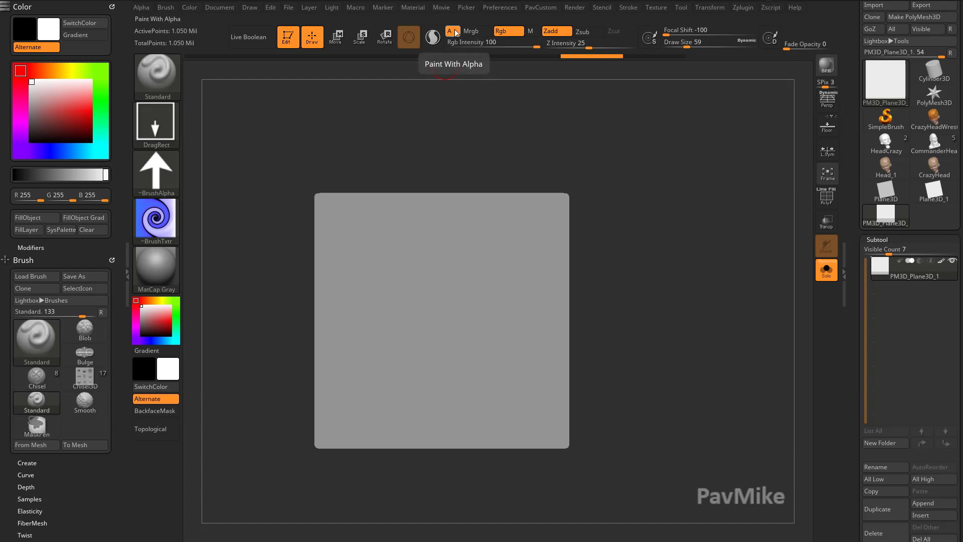
pyautogui.keyDown('alt'); pyautogui.moveTo(590, 233); pyautogui.dragTo(576, 231); pyautogui.keyUp('alt')
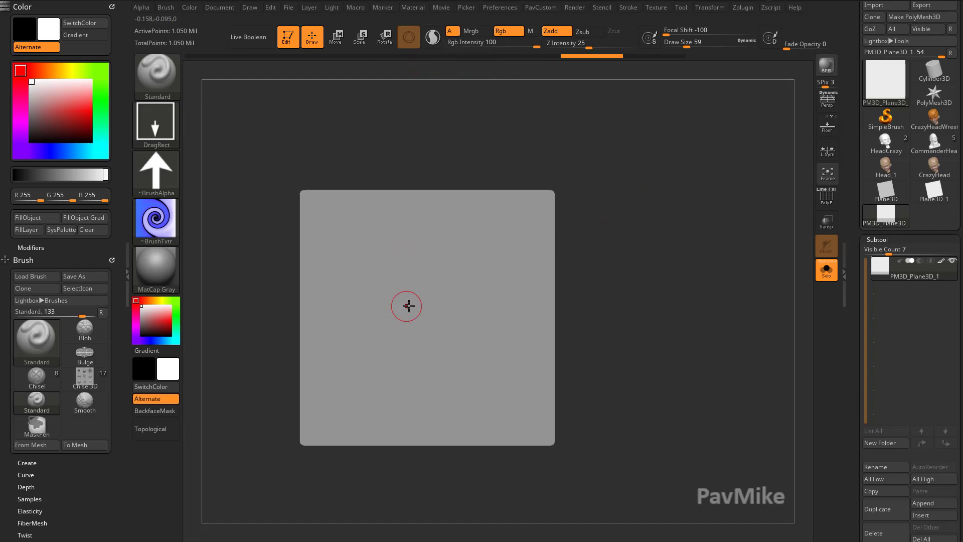
pyautogui.moveTo(409, 305); pyautogui.dragTo(582, 338)
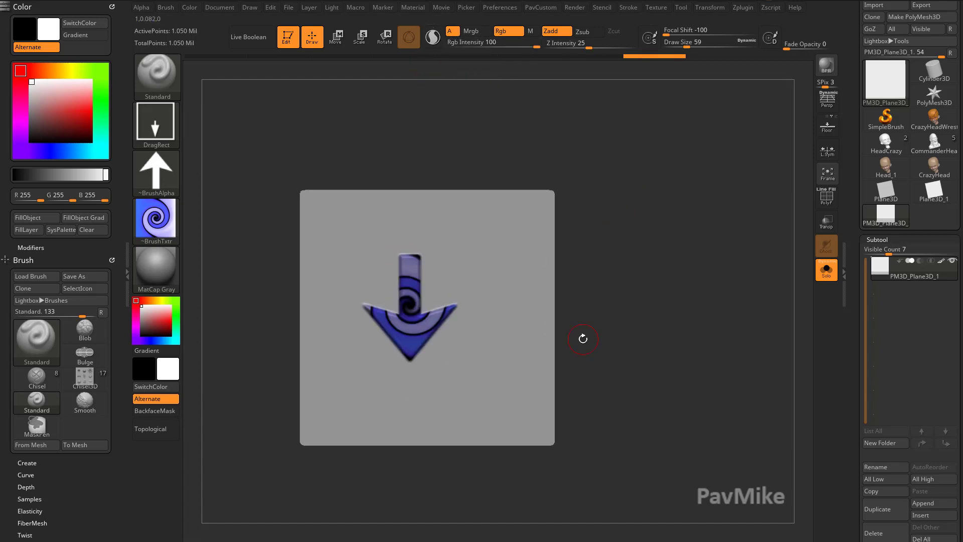
# Switch back to the CrazyHeadWrestler model and set its material to SkinShade4
pyautogui.click(934, 120)
pyautogui.click(154, 271)
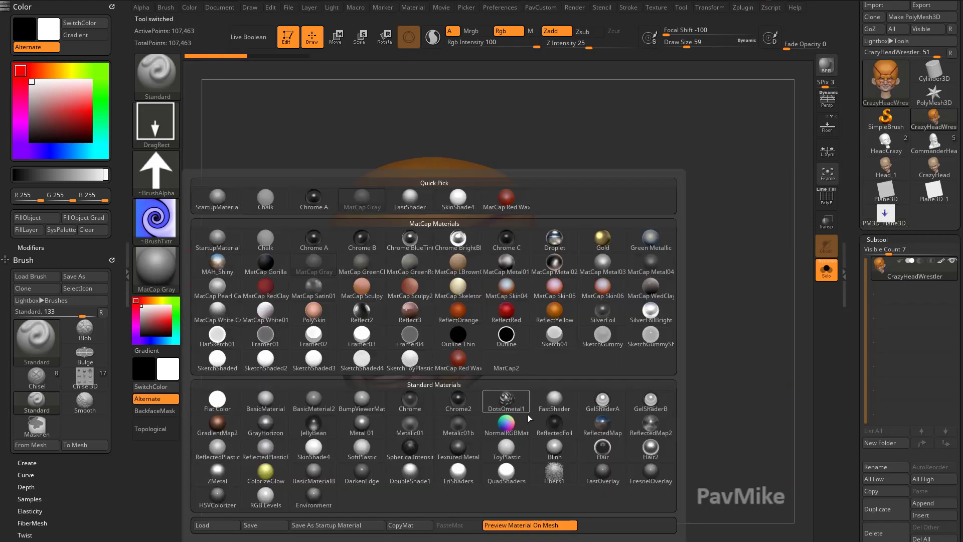
pyautogui.click(457, 197)
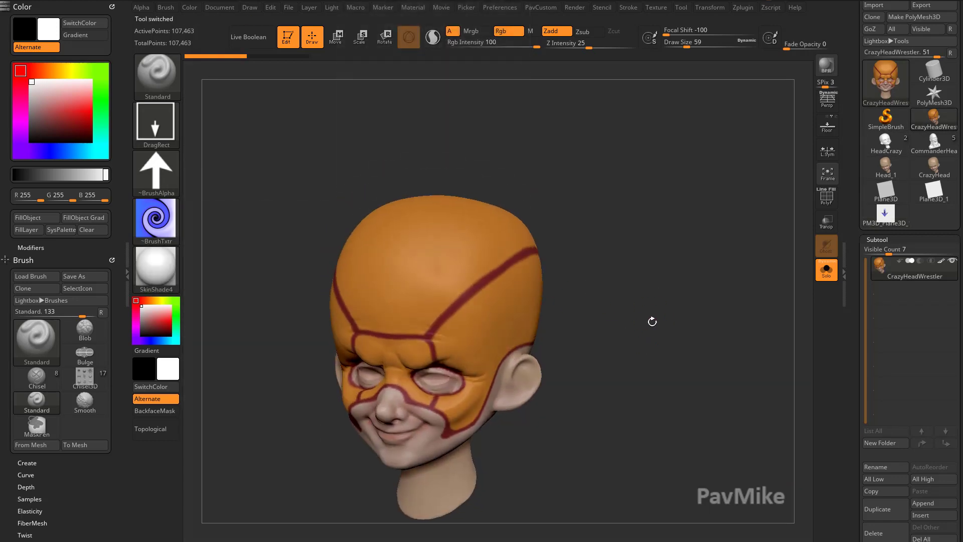
pyautogui.moveTo(643, 260); pyautogui.dragTo(571, 307)
# Turn off the brush texture and sample the mask's dark red line colour (RGB 118, 35, 35) for painting
pyautogui.click(156, 221)
pyautogui.click(212, 228)
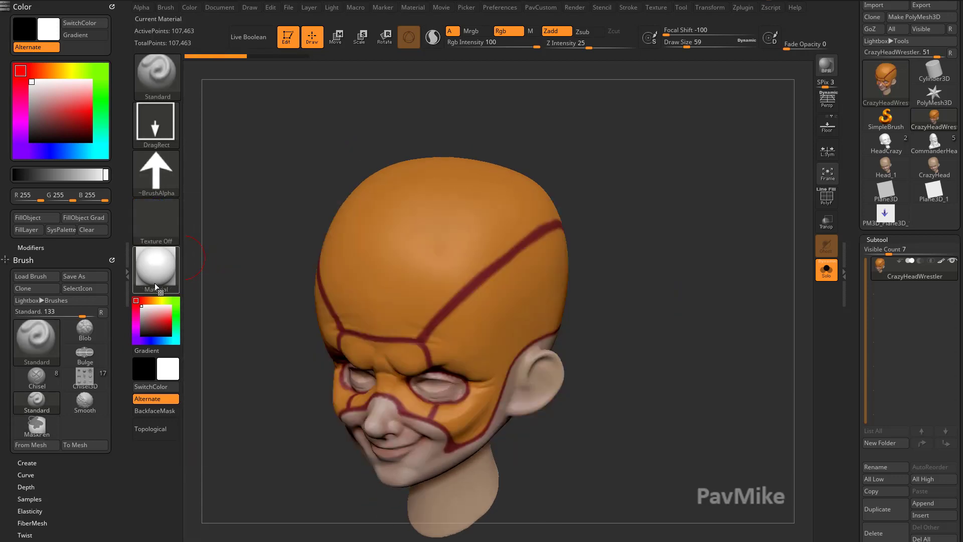
pyautogui.press('c')
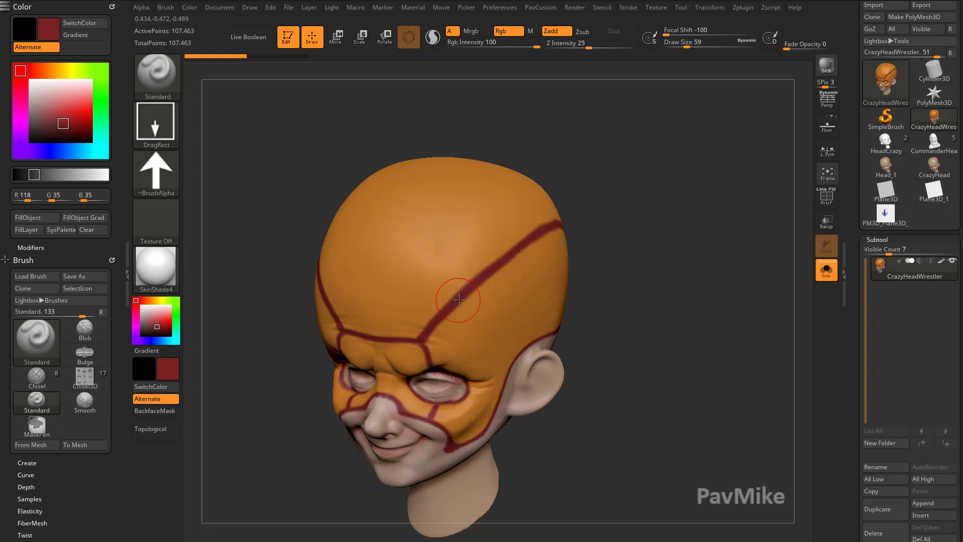
# Stamp a dark red downward arrow on the mask's forehead in the front view
pyautogui.keyDown('shift'); pyautogui.moveTo(617, 265); pyautogui.dragTo(645, 247); pyautogui.keyUp('shift')
pyautogui.moveTo(380, 331); pyautogui.dragTo(382, 359)
pyautogui.hotkey('ctrl', 'z')
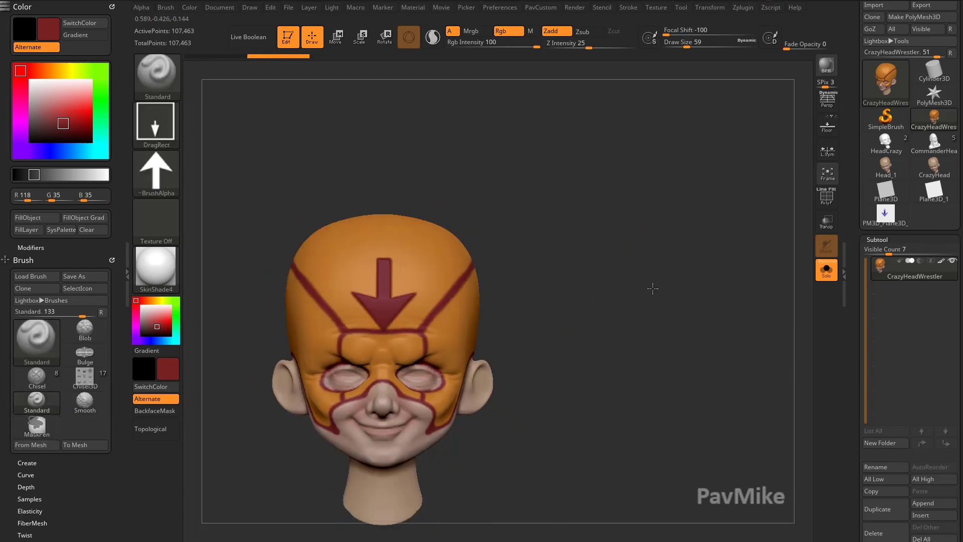
# Switch to the painted plane, set the brush texture to Texture 15, and try a second arrow stamp to the upper right of the first
pyautogui.keyDown('shift'); pyautogui.moveTo(651, 286); pyautogui.dragTo(592, 321); pyautogui.keyUp('shift')
pyautogui.click(872, 216)
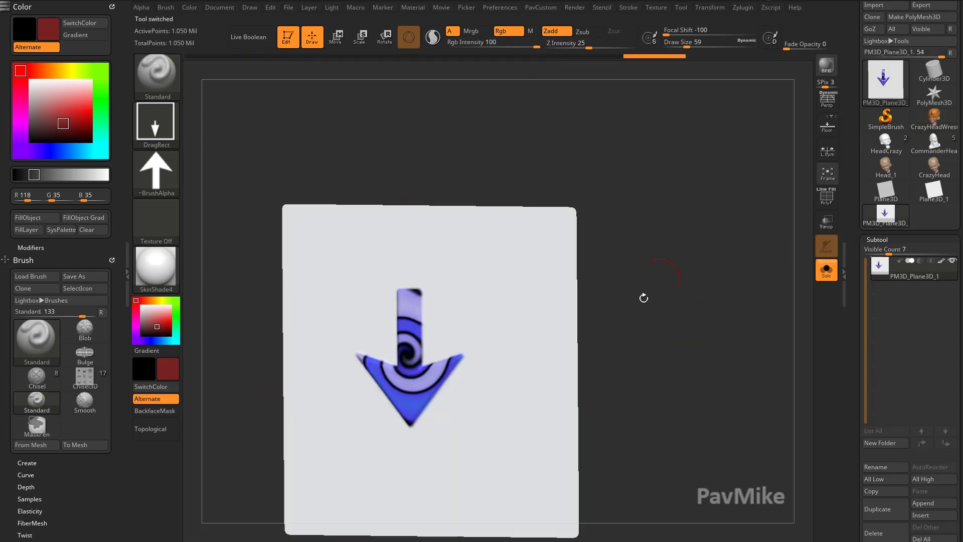
pyautogui.moveTo(643, 296)
pyautogui.keyDown('shift'); pyautogui.mouseDown()
pyautogui.moveTo(666, 323)
pyautogui.moveTo(628, 302)
pyautogui.mouseUp(); pyautogui.keyUp('shift')
pyautogui.click(156, 221)
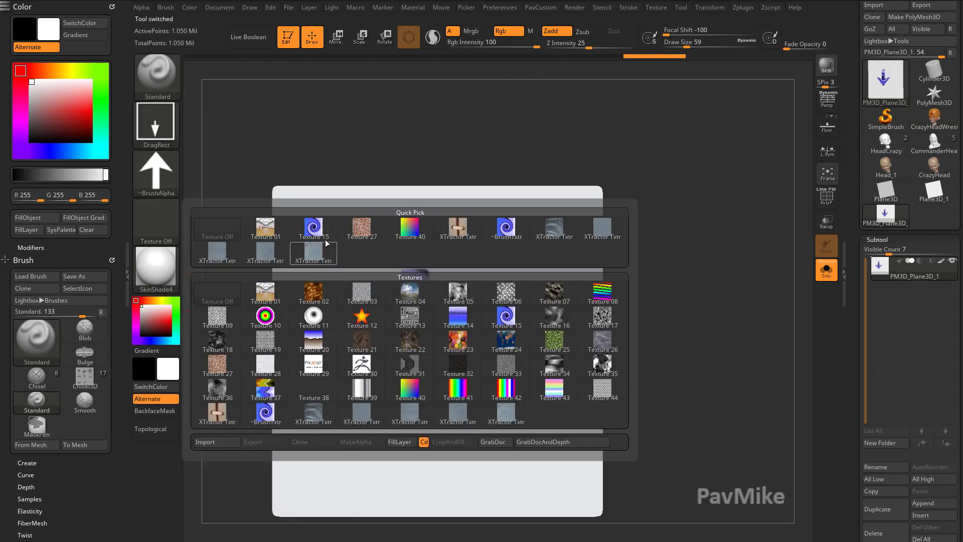
pyautogui.click(311, 223)
pyautogui.moveTo(504, 364); pyautogui.dragTo(487, 287)
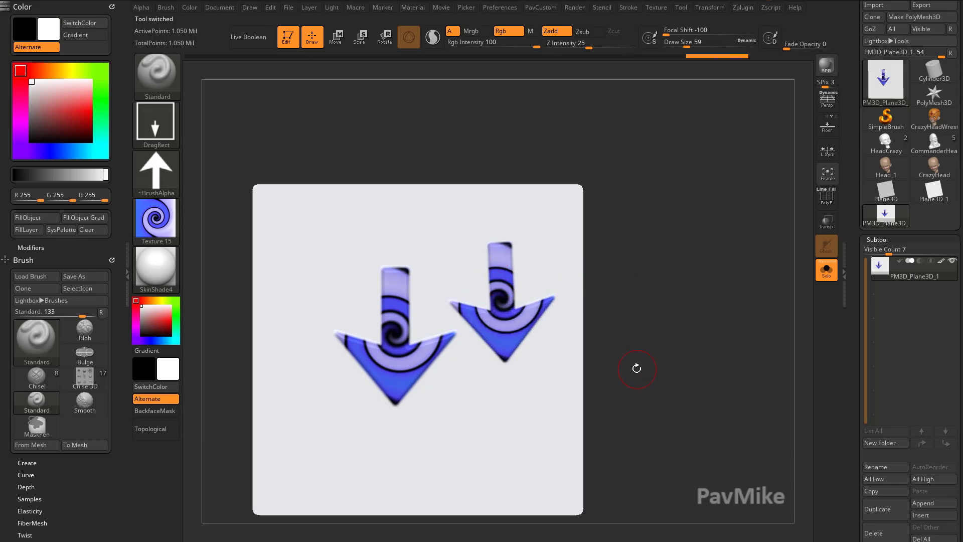
pyautogui.hotkey('ctrl', 'z')
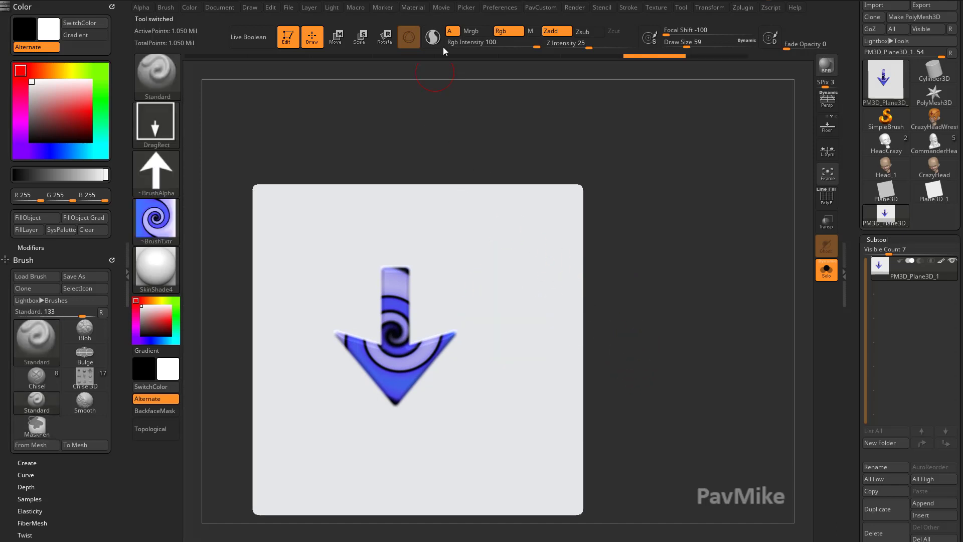
# Turn off Paint With Alpha and stamp the spiral texture beside the existing arrow and once more below that stamp
pyautogui.moveTo(514, 294)
pyautogui.mouseDown()
pyautogui.moveTo(479, 367)
pyautogui.moveTo(488, 384)
pyautogui.moveTo(425, 300)
pyautogui.mouseUp()
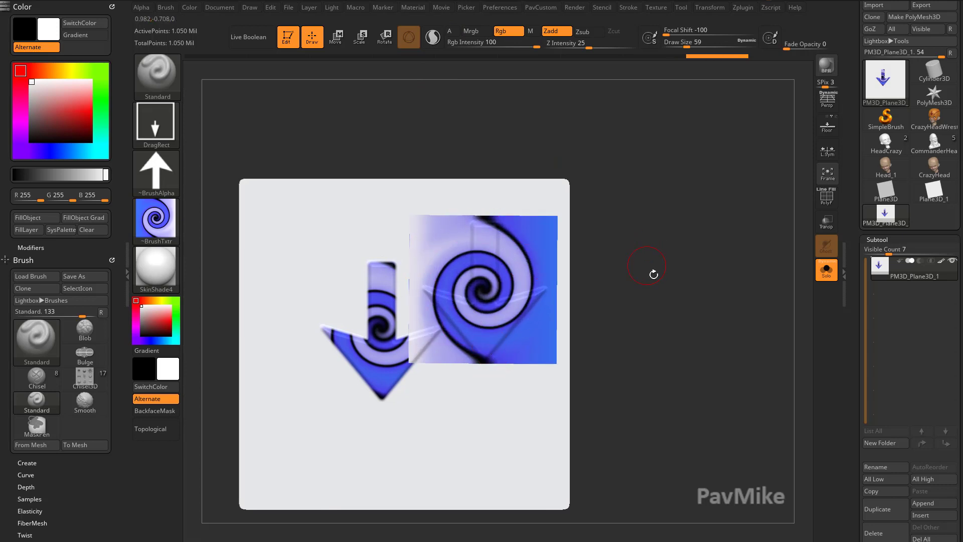
pyautogui.moveTo(653, 275); pyautogui.dragTo(521, 328)
pyautogui.moveTo(467, 291); pyautogui.dragTo(506, 298)
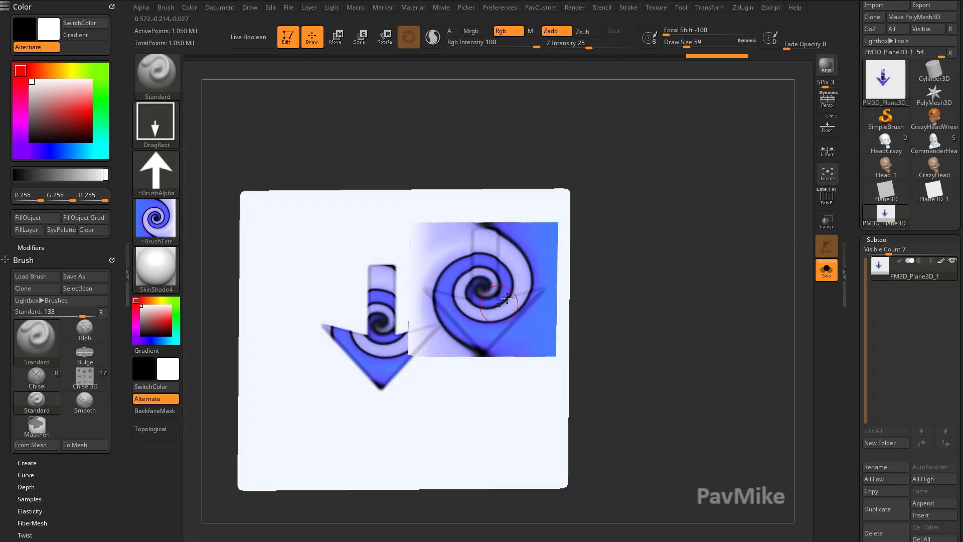
pyautogui.keyDown('shift'); pyautogui.moveTo(567, 305); pyautogui.dragTo(624, 285); pyautogui.keyUp('shift')
pyautogui.moveTo(477, 423); pyautogui.dragTo(470, 504)
pyautogui.moveTo(640, 359); pyautogui.dragTo(762, 271)
# Hide the plane's paint to inspect the sculpted arrow reliefs, and show it again in the front view
pyautogui.click(936, 265)
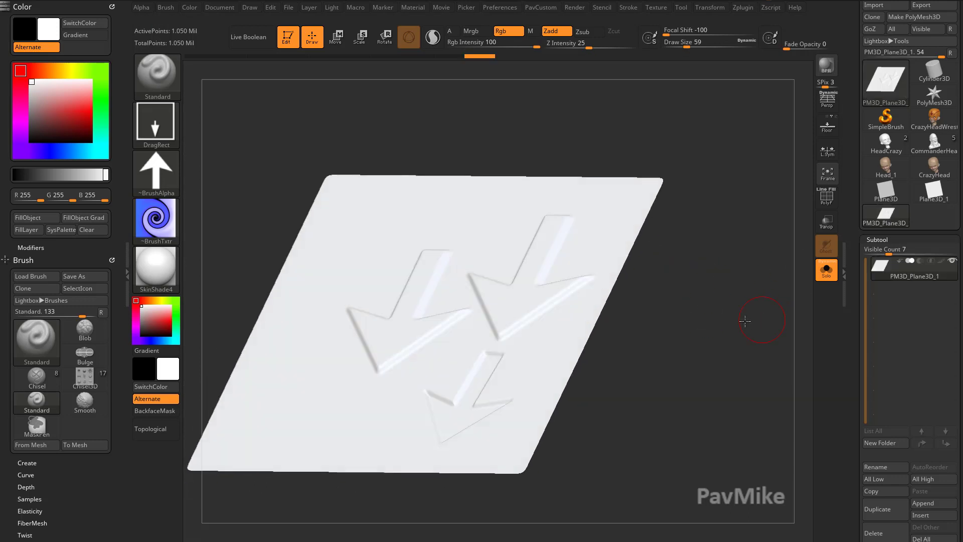
pyautogui.moveTo(757, 317); pyautogui.dragTo(595, 323)
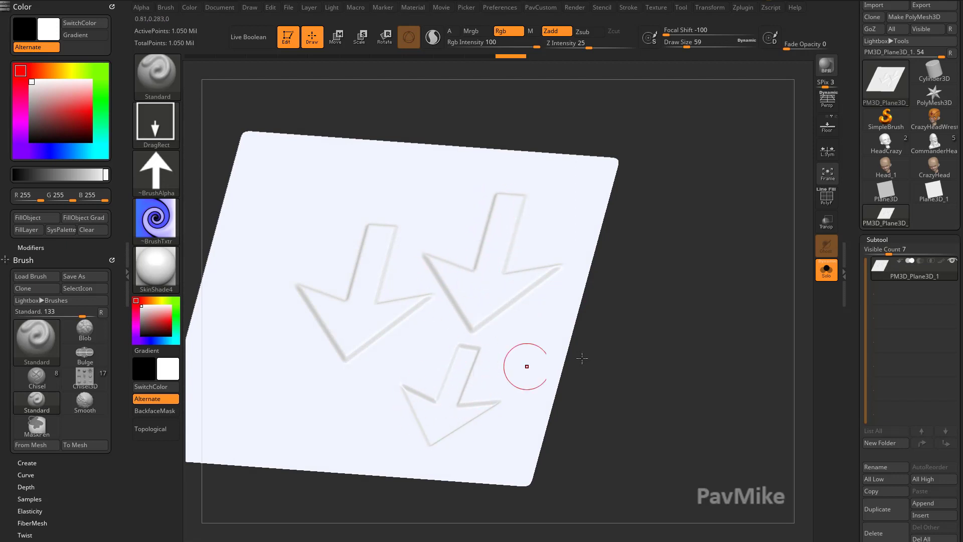
pyautogui.moveTo(582, 356); pyautogui.dragTo(576, 352)
pyautogui.click(940, 260)
pyautogui.keyDown('shift'); pyautogui.moveTo(787, 295); pyautogui.dragTo(529, 304); pyautogui.keyUp('shift')
pyautogui.keyDown('alt'); pyautogui.moveTo(629, 266); pyautogui.dragTo(514, 343); pyautogui.keyUp('alt')
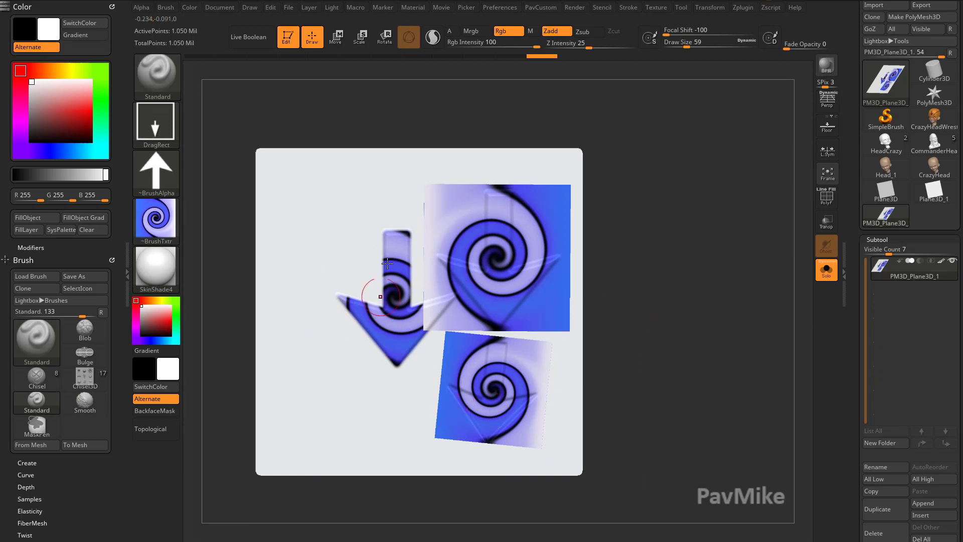
# Undo all arrow stamps on the plane and set the draw size to 44
pyautogui.hotkey('ctrl', 'z')
pyautogui.hotkey('ctrl', 'z')
pyautogui.hotkey('ctrl', 'z')
pyautogui.press('s')
pyautogui.click(647, 303)
pyautogui.hotkey('ctrl', 'z')
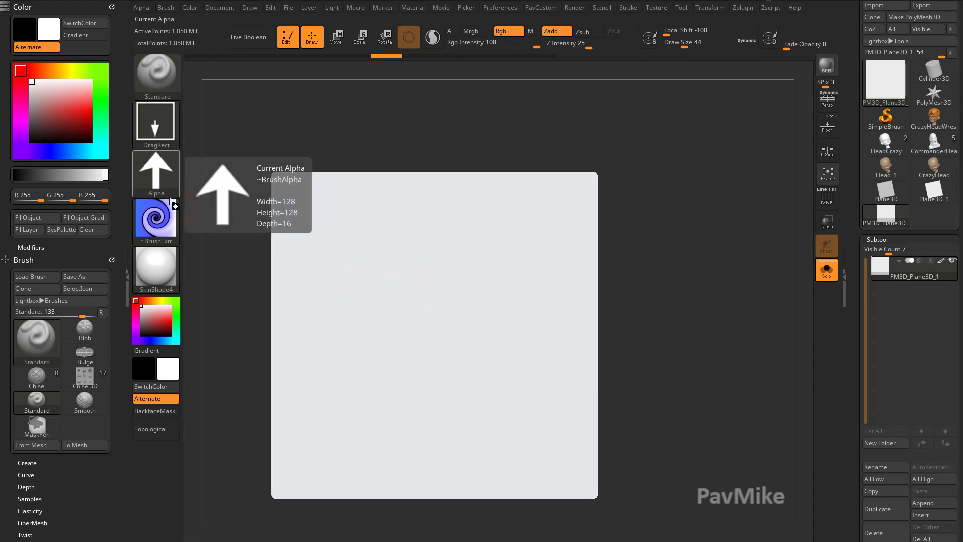
# Import FemaleElbowSkin_BaseColor.png and Mole_BaseColor.png from the ZB2020Demo folder as textures
pyautogui.click(156, 216)
pyautogui.click(214, 441)
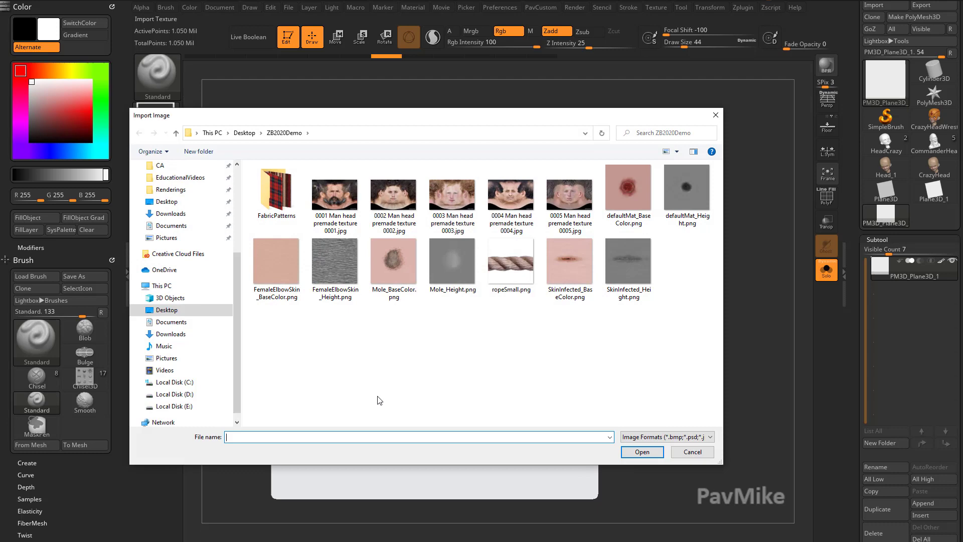
pyautogui.doubleClick(282, 262)
pyautogui.click(151, 218)
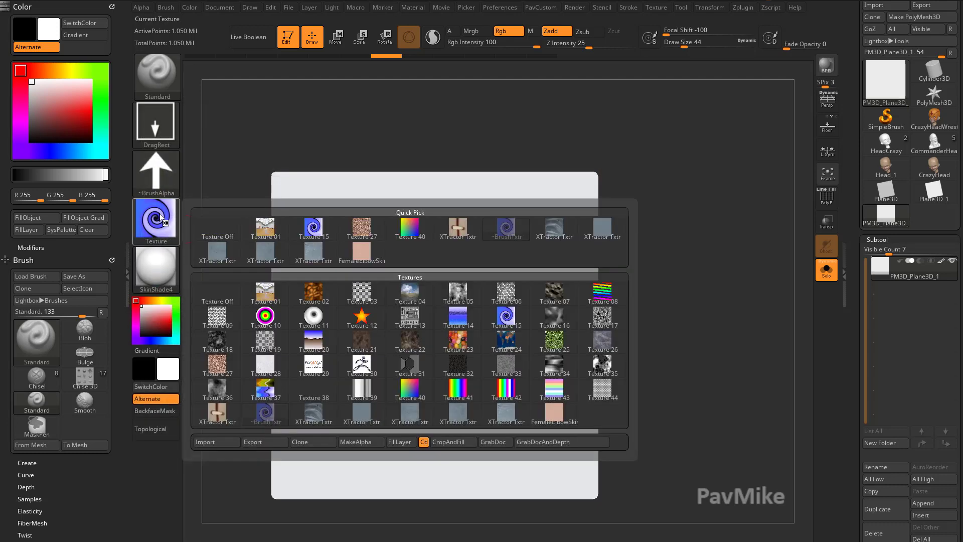
pyautogui.click(210, 441)
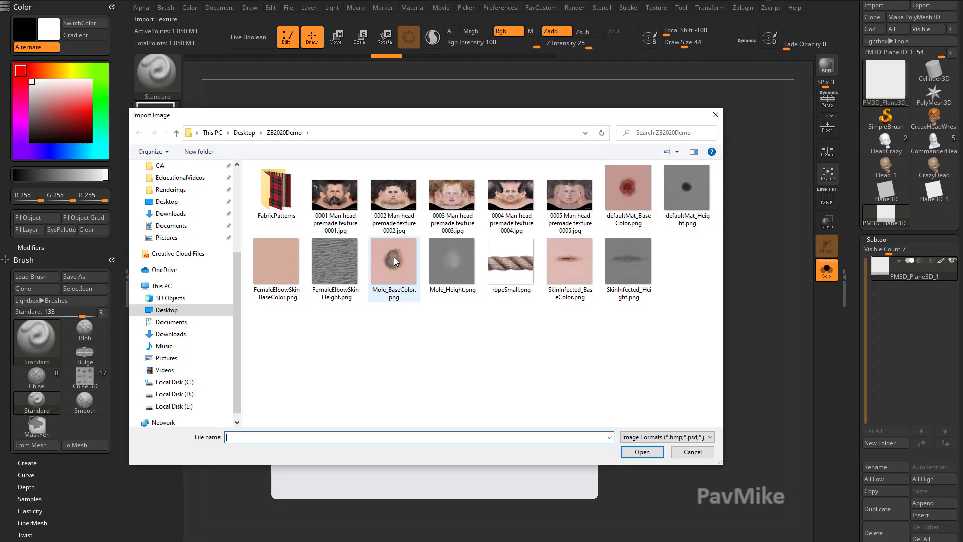
pyautogui.doubleClick(393, 258)
# Import FemaleElbowSkin_Height.png and Mole_Height.png from the ZB2020Demo folder as alphas
pyautogui.click(156, 172)
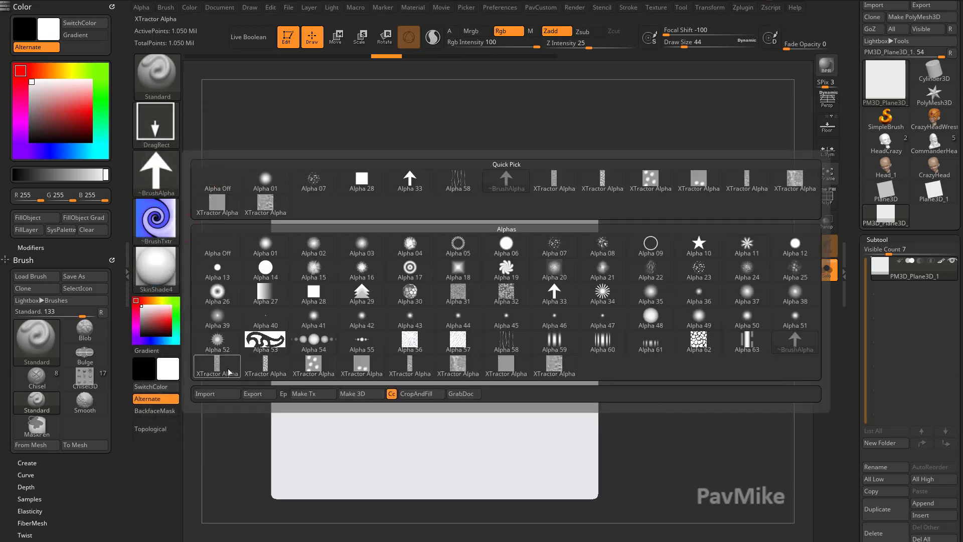
pyautogui.click(218, 395)
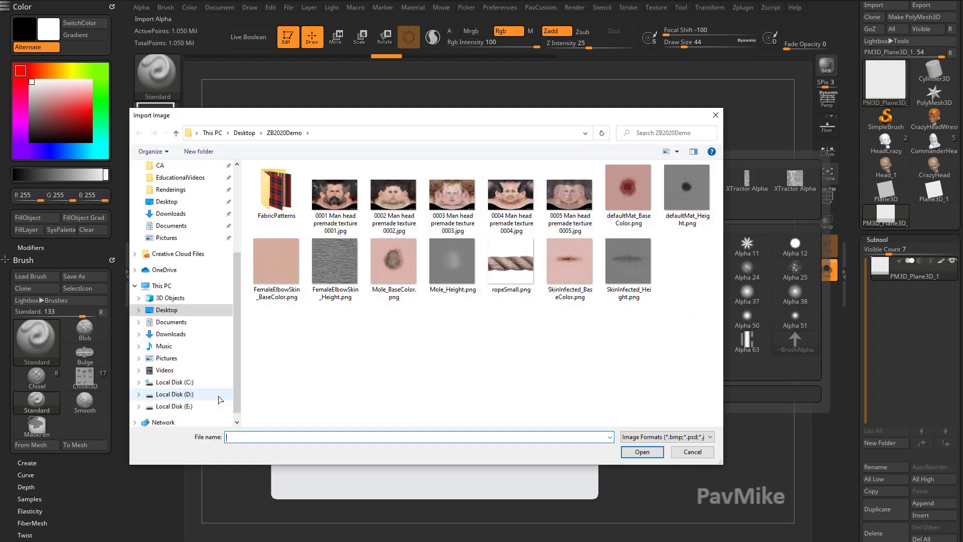
pyautogui.doubleClick(334, 266)
pyautogui.click(160, 173)
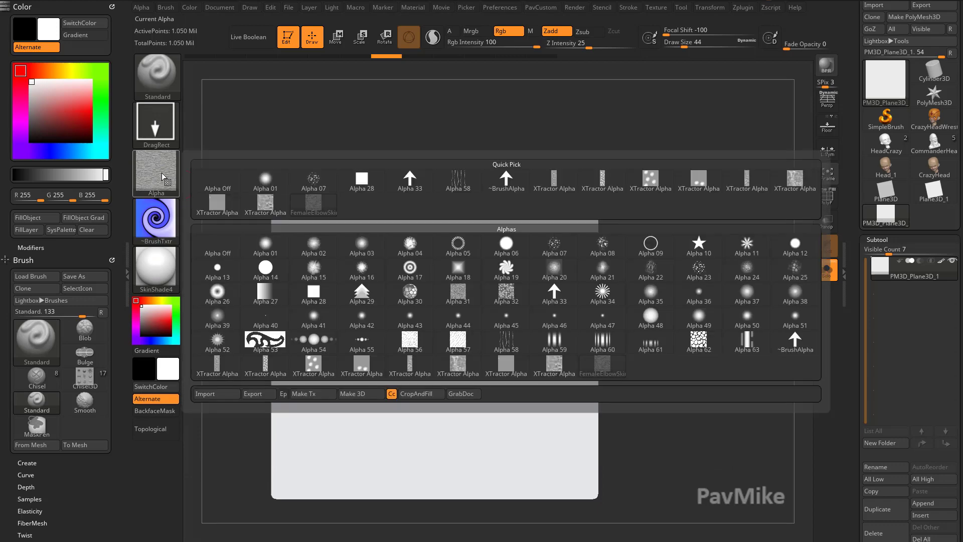
pyautogui.click(203, 394)
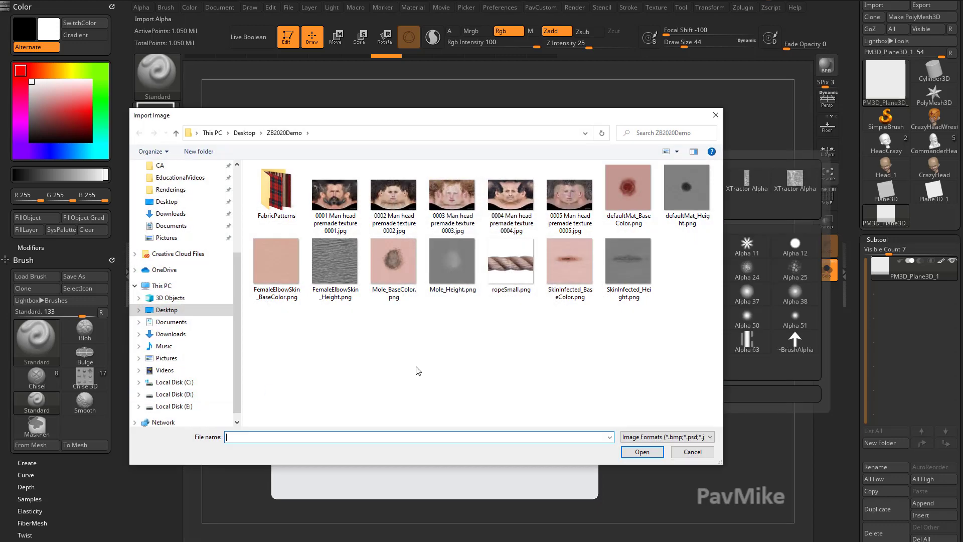
pyautogui.doubleClick(454, 263)
# Set the brush texture to FemaleElbowSkin_BaseColor and the brush alpha to FemaleElbowSkin_Height
pyautogui.click(161, 224)
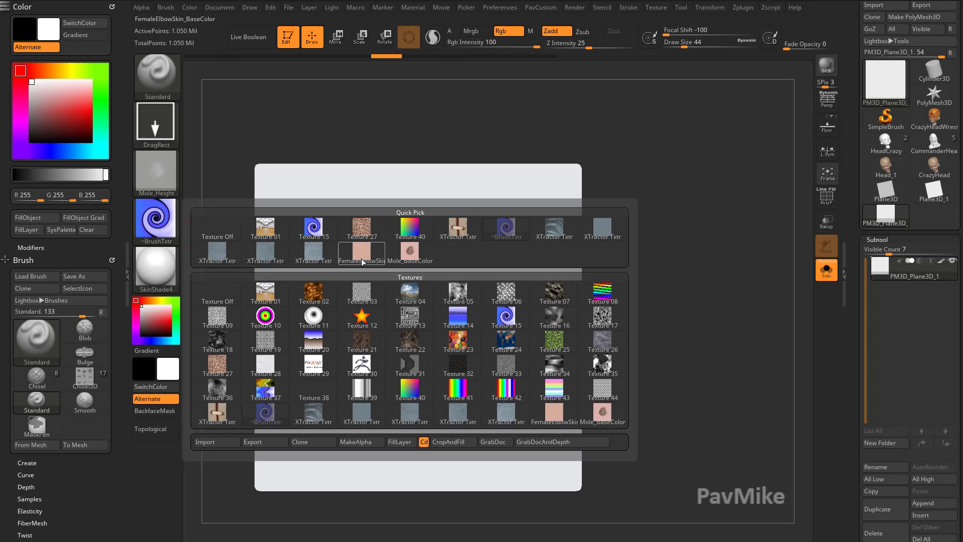
pyautogui.click(363, 253)
pyautogui.click(142, 171)
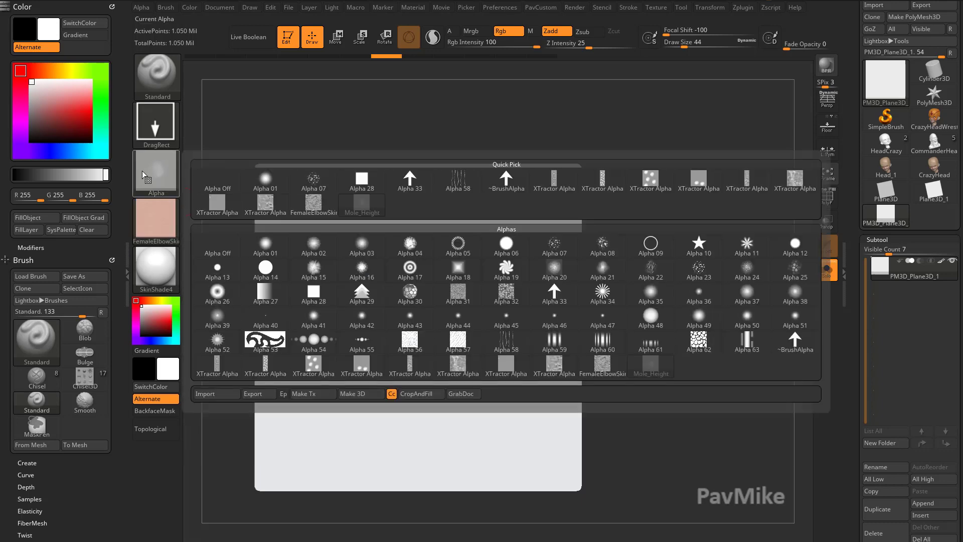
pyautogui.click(313, 206)
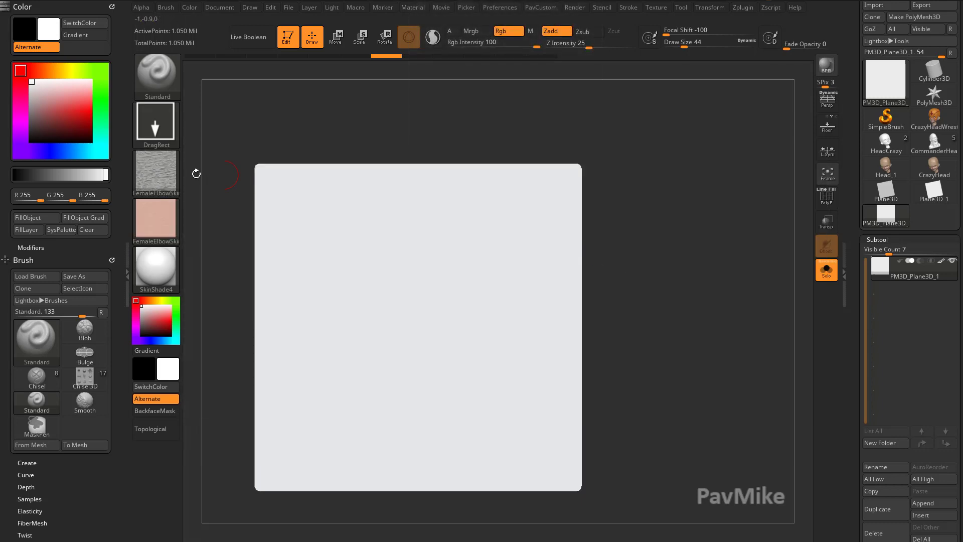
pyautogui.moveTo(151, 190)
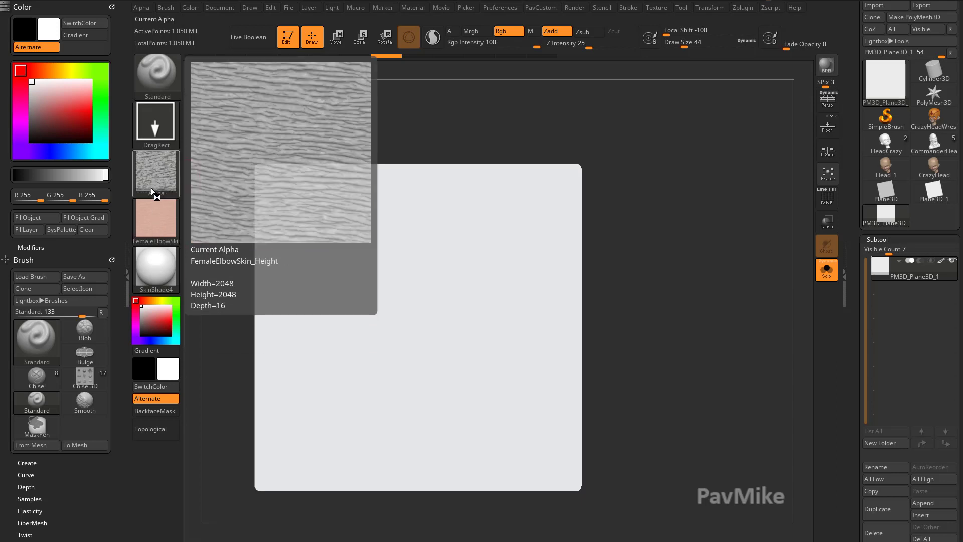
pyautogui.moveTo(149, 223)
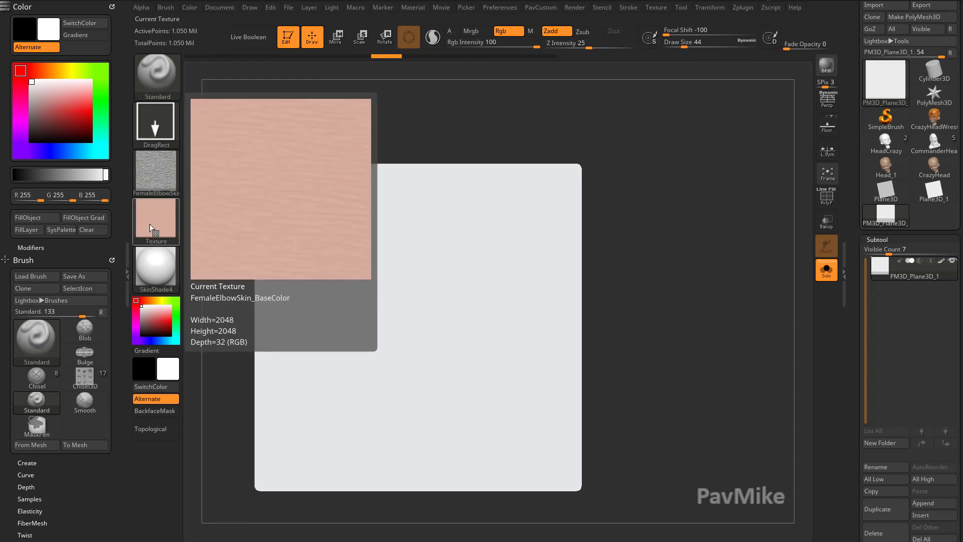
# Turn on Paint With Alpha and make a trial skin stamp near the middle of the plane
pyautogui.moveTo(695, 277)
pyautogui.keyDown('alt'); pyautogui.mouseDown()
pyautogui.moveTo(696, 265)
pyautogui.moveTo(706, 276)
pyautogui.mouseUp(); pyautogui.keyUp('alt')
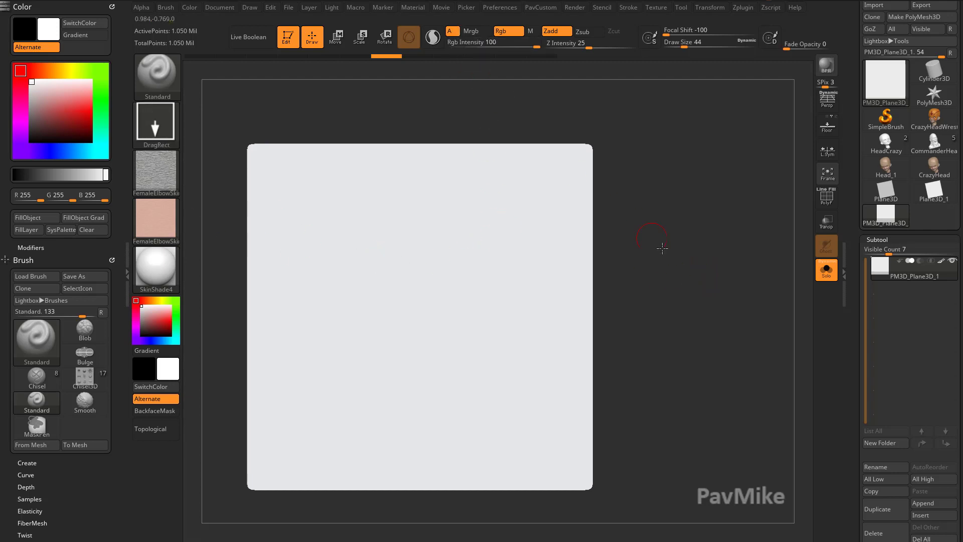
pyautogui.moveTo(397, 307)
pyautogui.mouseDown()
pyautogui.moveTo(471, 333)
pyautogui.moveTo(667, 290)
pyautogui.moveTo(729, 267)
pyautogui.moveTo(727, 281)
pyautogui.moveTo(470, 316)
pyautogui.mouseUp()
pyautogui.hotkey('ctrl', 'z')
pyautogui.keyDown('shift'); pyautogui.moveTo(665, 278); pyautogui.dragTo(652, 281); pyautogui.keyUp('shift')
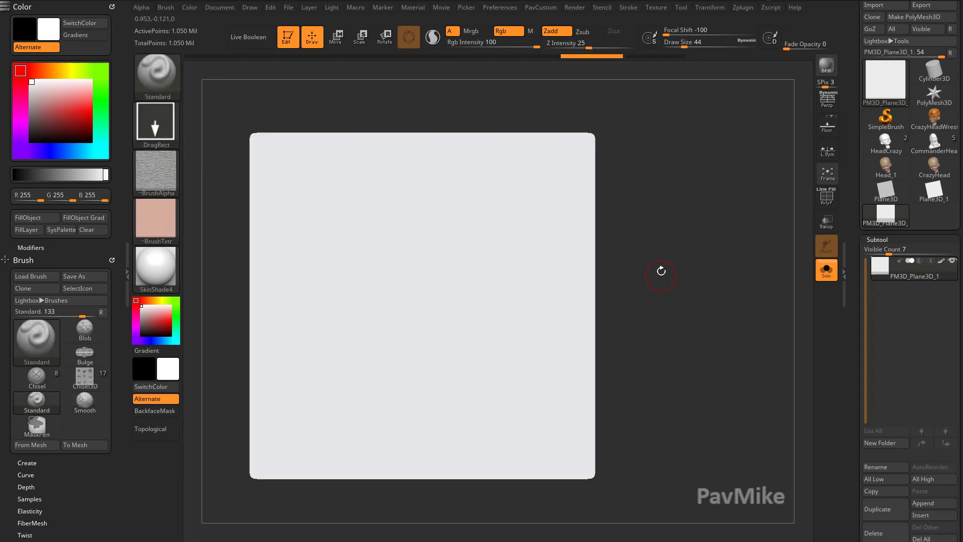
# Try stamping two overlapping, rotated skin patches across the middle of the plane
pyautogui.moveTo(401, 296); pyautogui.dragTo(435, 362)
pyautogui.moveTo(456, 259); pyautogui.dragTo(485, 338)
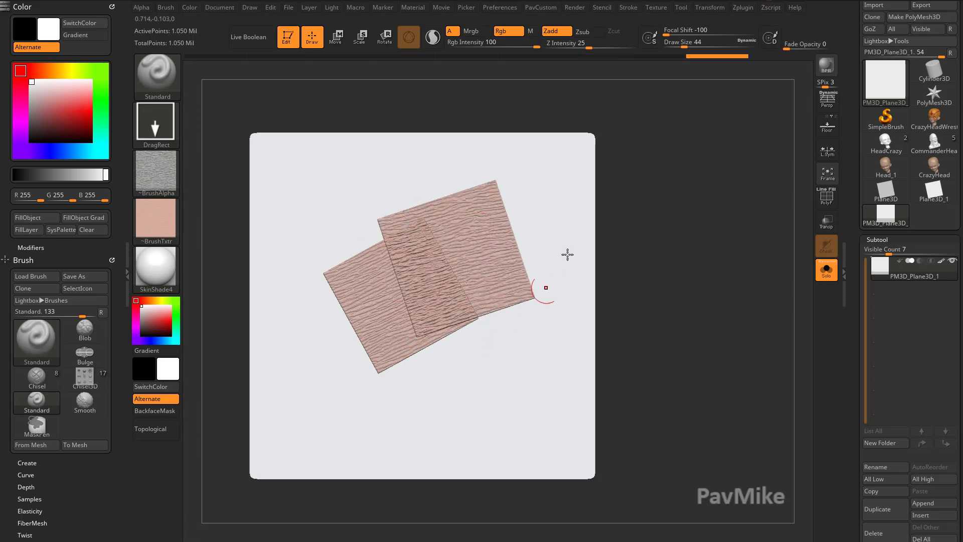
pyautogui.hotkey('ctrl', 'z')
pyautogui.hotkey('ctrl', 'z')
# Set the brush's Focal Shift to 0 and stamp overlapping soft-edged skin patches on the plane
pyautogui.click(710, 32)
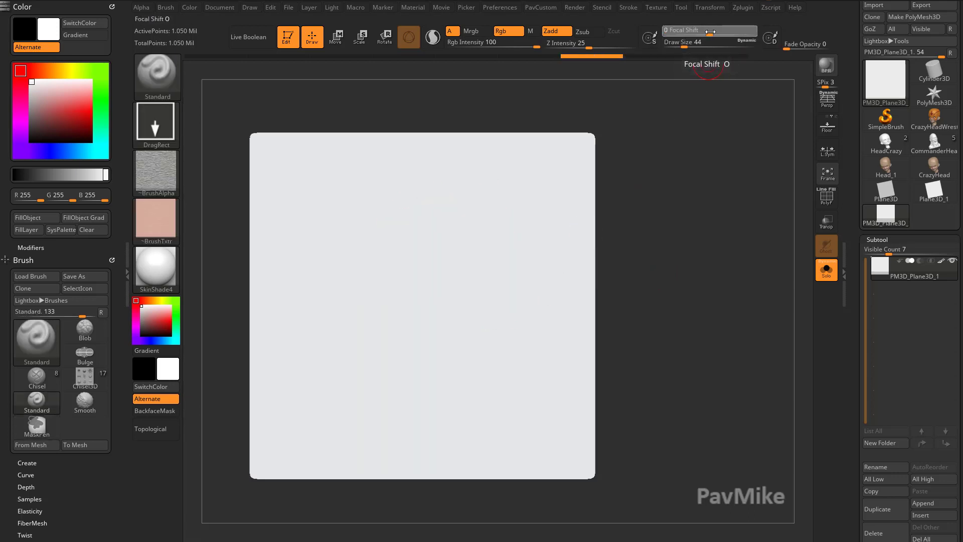
pyautogui.moveTo(321, 349); pyautogui.dragTo(416, 316)
pyautogui.moveTo(421, 281); pyautogui.dragTo(326, 326)
# Hide the plane's paint and examine the relief of the stamped skin wrinkles from an angle
pyautogui.click(941, 262)
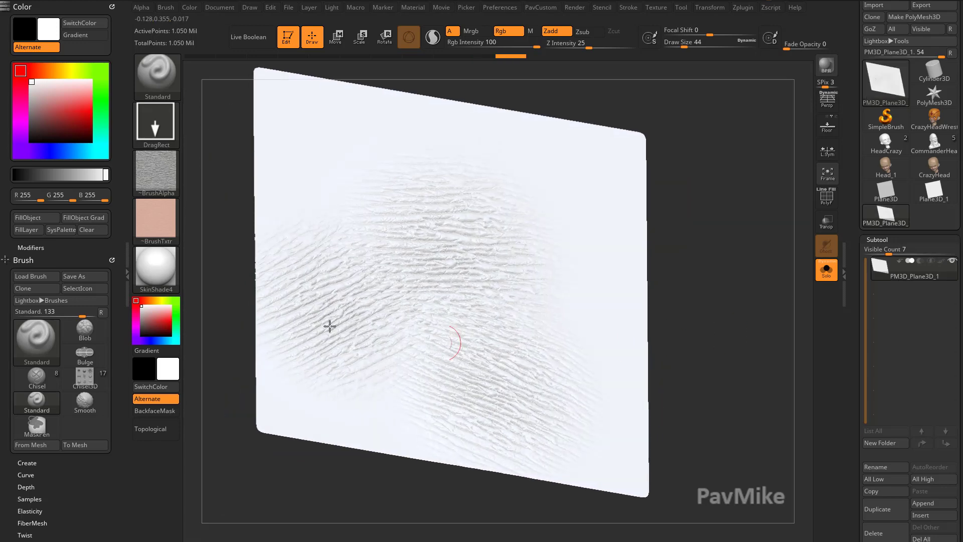
pyautogui.click(156, 268)
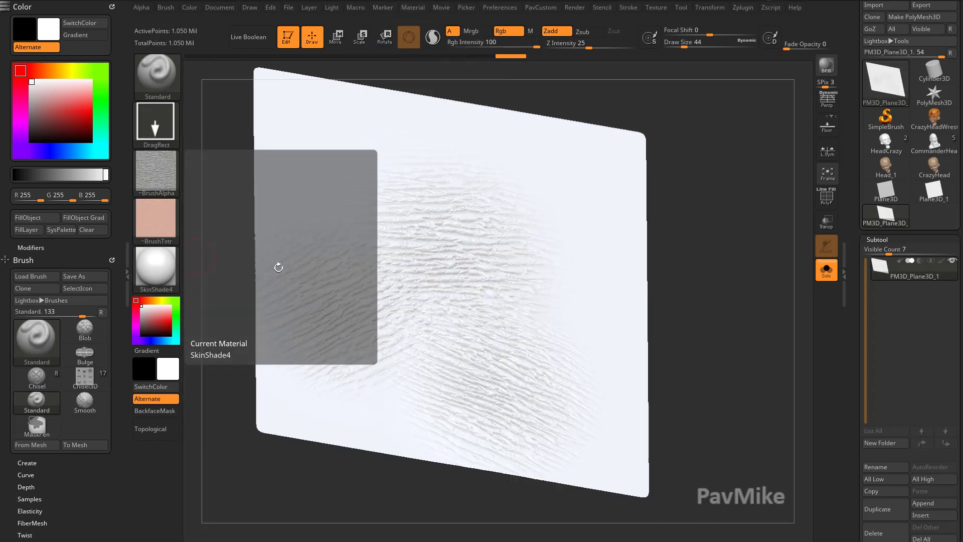
pyautogui.keyDown('alt'); pyautogui.moveTo(707, 277); pyautogui.dragTo(692, 380); pyautogui.keyUp('alt')
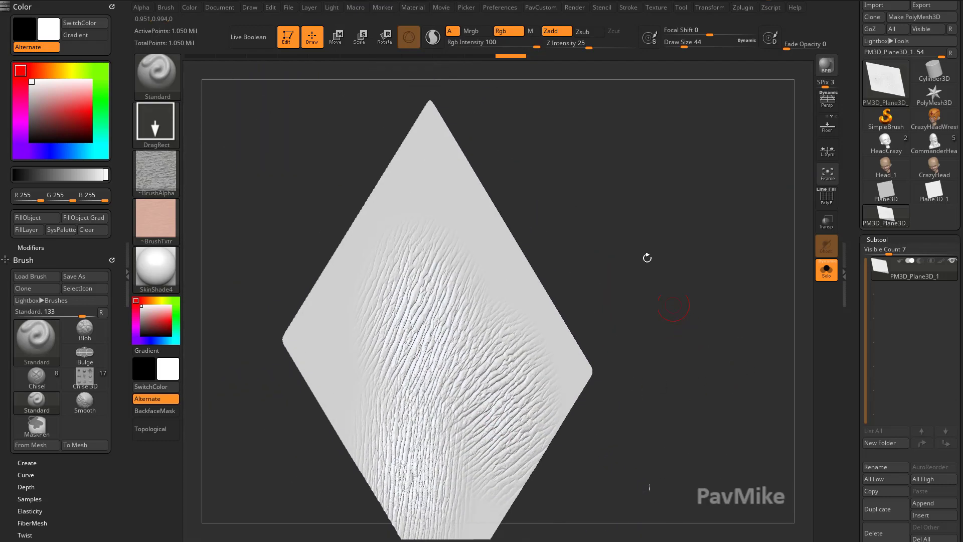
# Undo the skin stamps on the plane and set the Z Intensity to 17
pyautogui.keyDown('ctrl'); pyautogui.click(591, 91); pyautogui.keyUp('ctrl')
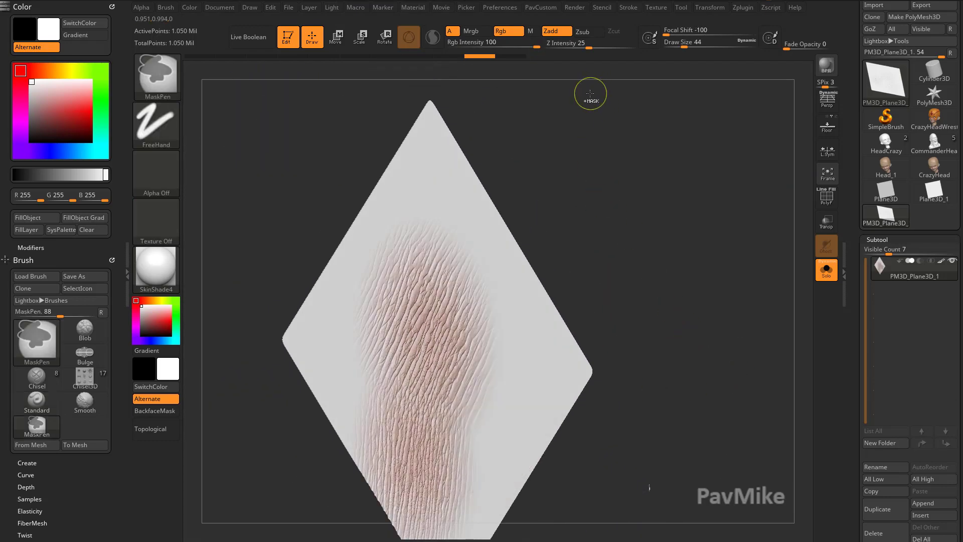
pyautogui.hotkey('ctrl', 'z')
pyautogui.moveTo(580, 71); pyautogui.dragTo(639, 168)
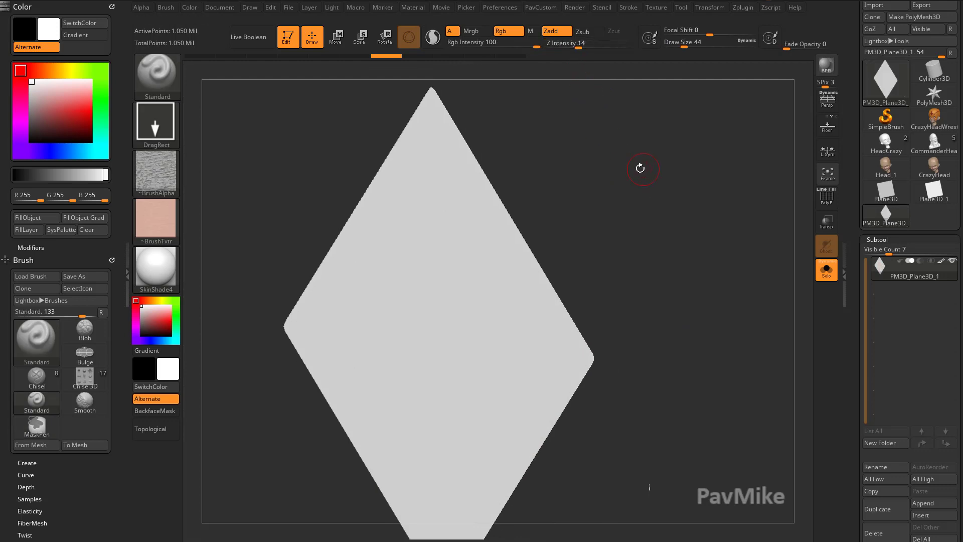
pyautogui.moveTo(578, 47); pyautogui.dragTo(584, 47)
# Stamp three overlapping skin patches at different angles around the middle of the plane
pyautogui.moveTo(611, 170); pyautogui.dragTo(566, 213)
pyautogui.moveTo(468, 362); pyautogui.dragTo(523, 393)
pyautogui.moveTo(647, 316); pyautogui.dragTo(585, 307)
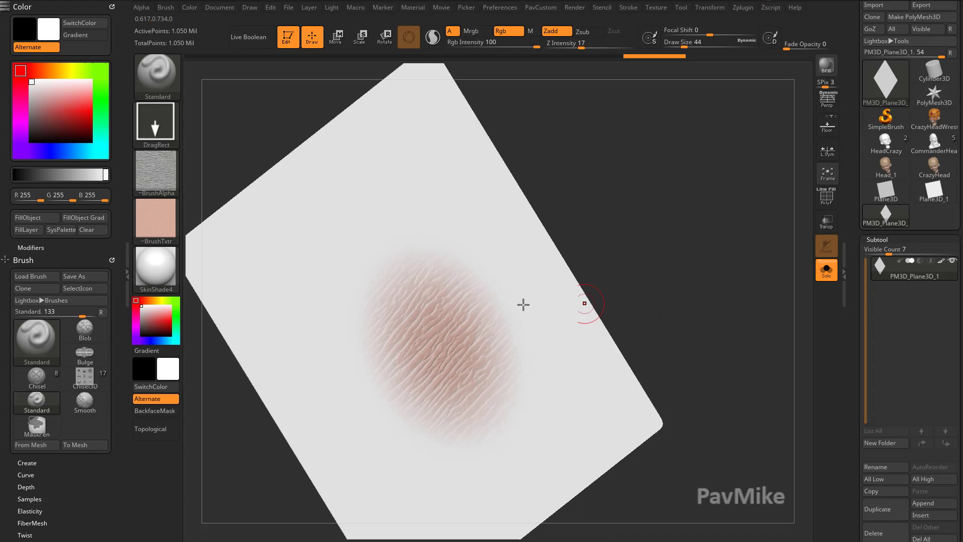
pyautogui.moveTo(395, 263); pyautogui.dragTo(483, 311)
pyautogui.moveTo(379, 394); pyautogui.dragTo(438, 482)
# Toggle the plane's paint off and on to compare the sculpted wrinkles with the painted skin colour
pyautogui.moveTo(665, 342)
pyautogui.mouseDown()
pyautogui.moveTo(705, 279)
pyautogui.moveTo(802, 278)
pyautogui.moveTo(778, 284)
pyautogui.moveTo(779, 329)
pyautogui.moveTo(761, 283)
pyautogui.moveTo(892, 282)
pyautogui.mouseUp()
pyautogui.click(940, 261)
pyautogui.click(940, 261)
pyautogui.moveTo(773, 271); pyautogui.dragTo(737, 221)
pyautogui.moveTo(168, 184)
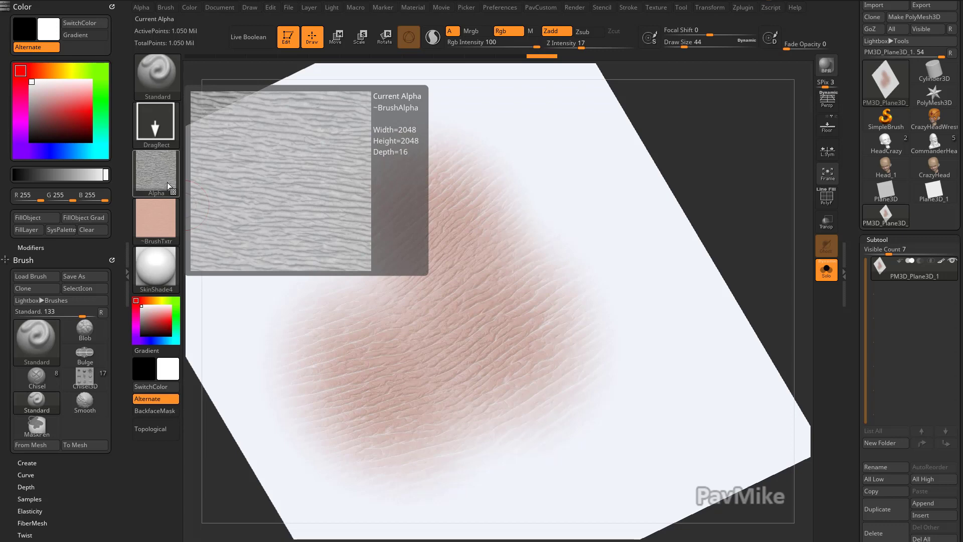
pyautogui.moveTo(738, 253)
pyautogui.keyDown('alt'); pyautogui.mouseDown()
pyautogui.moveTo(731, 230)
pyautogui.moveTo(723, 250)
pyautogui.mouseUp(); pyautogui.keyUp('alt')
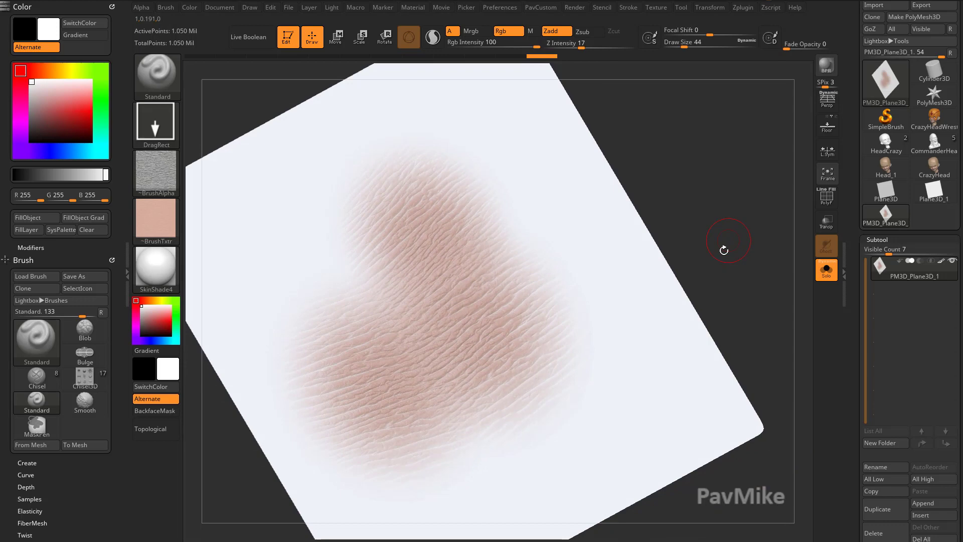
pyautogui.press('ctrl')
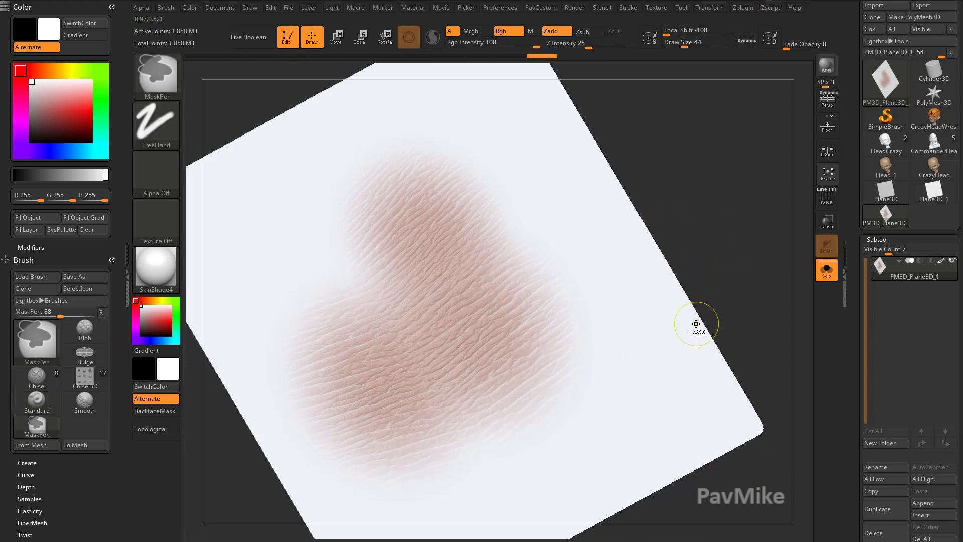
# Undo the three skin stamps on the plane and switch off Paint With Alpha
pyautogui.hotkey('ctrl', 'z')
pyautogui.hotkey('ctrl', 'z')
pyautogui.hotkey('ctrl', 'z')
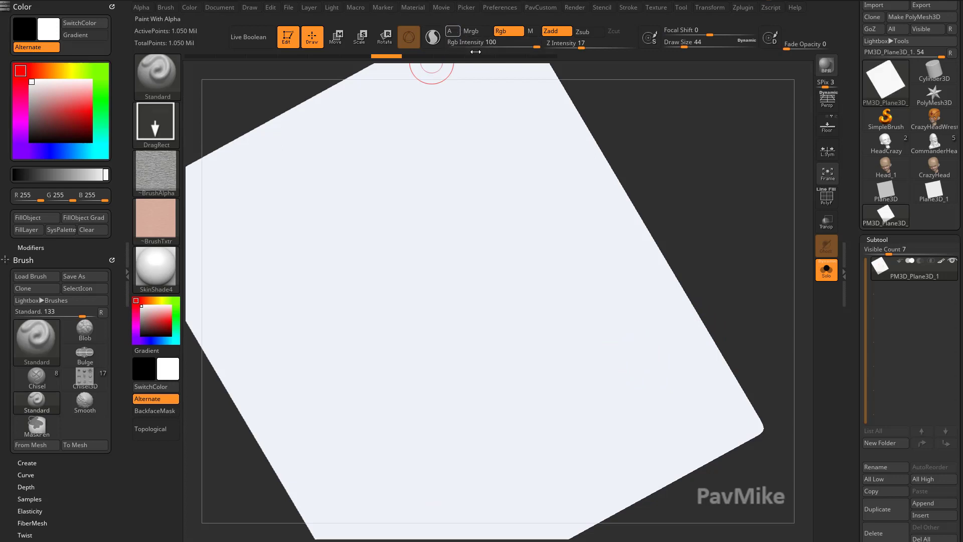
# Stamp three overlapping skin patches around the middle of the plane with Paint With Alpha off and Z Intensity 17
pyautogui.moveTo(724, 146); pyautogui.dragTo(707, 183)
pyautogui.click(456, 261)
pyautogui.moveTo(489, 357); pyautogui.dragTo(519, 401)
pyautogui.moveTo(722, 273)
pyautogui.mouseDown()
pyautogui.moveTo(742, 253)
pyautogui.moveTo(616, 320)
pyautogui.mouseUp()
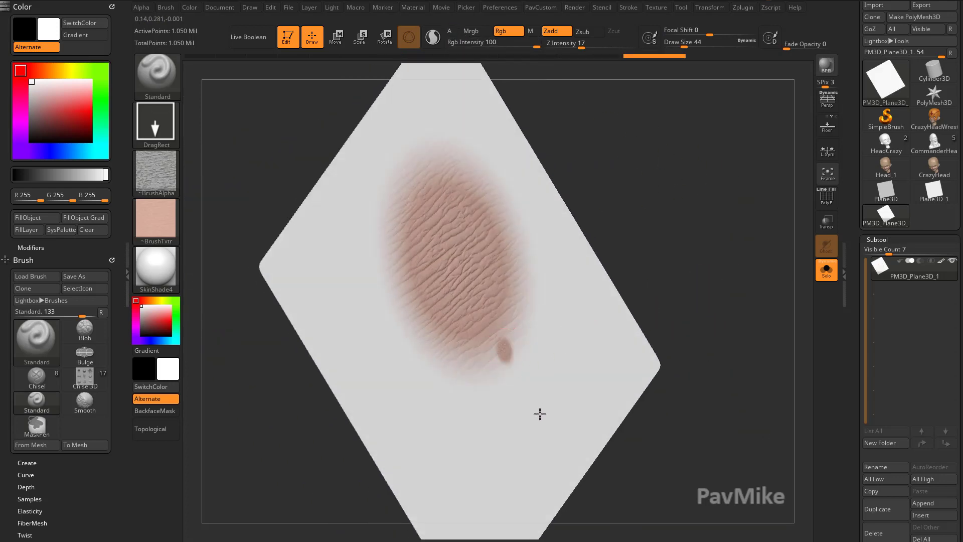
pyautogui.moveTo(540, 413); pyautogui.dragTo(609, 445)
pyautogui.moveTo(631, 431); pyautogui.dragTo(576, 331)
pyautogui.moveTo(399, 357)
pyautogui.mouseDown()
pyautogui.moveTo(456, 435)
pyautogui.moveTo(492, 437)
pyautogui.moveTo(426, 456)
pyautogui.mouseUp()
pyautogui.moveTo(702, 298); pyautogui.dragTo(506, 275)
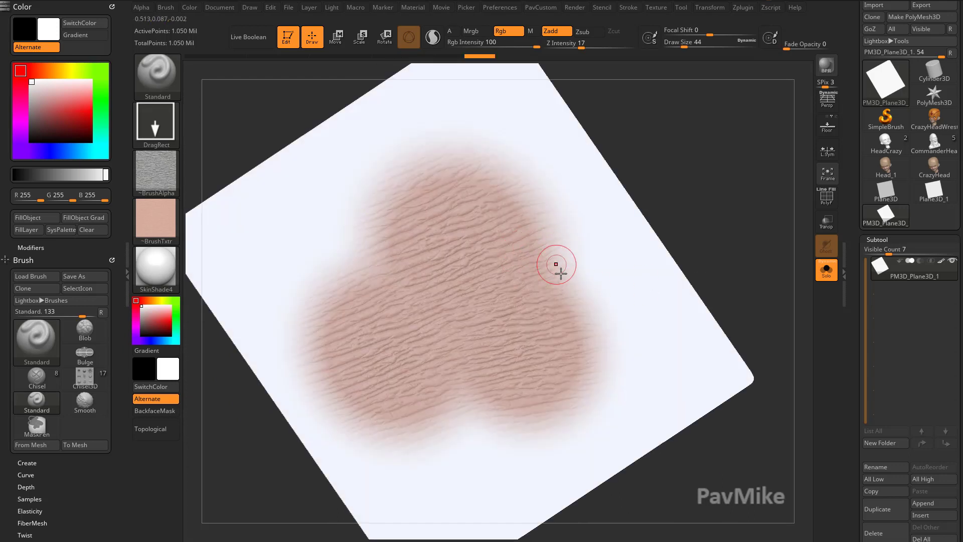
# Try a hard-edged skin stamp with Focal Shift -100, undo it, and set Focal Shift back to 0
pyautogui.moveTo(709, 37); pyautogui.dragTo(666, 36)
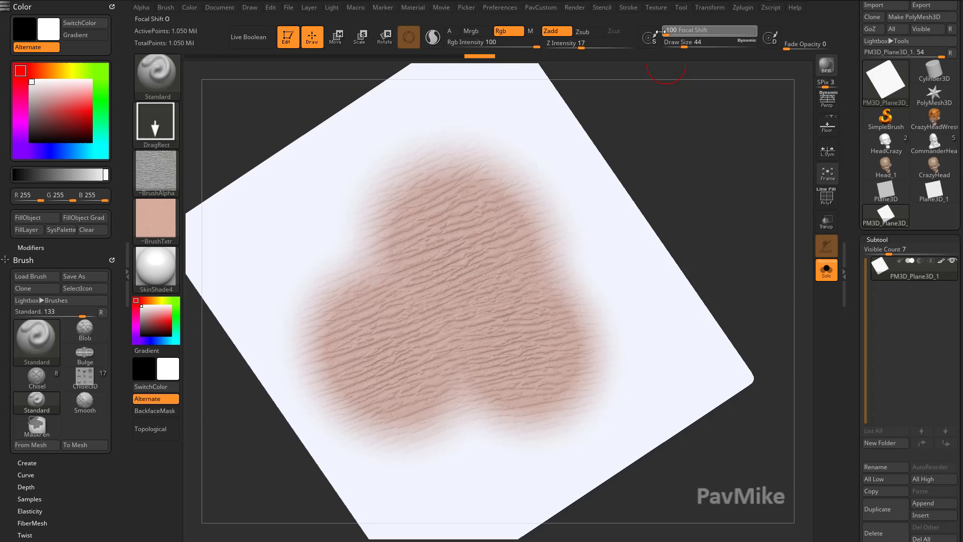
pyautogui.moveTo(479, 408); pyautogui.dragTo(499, 481)
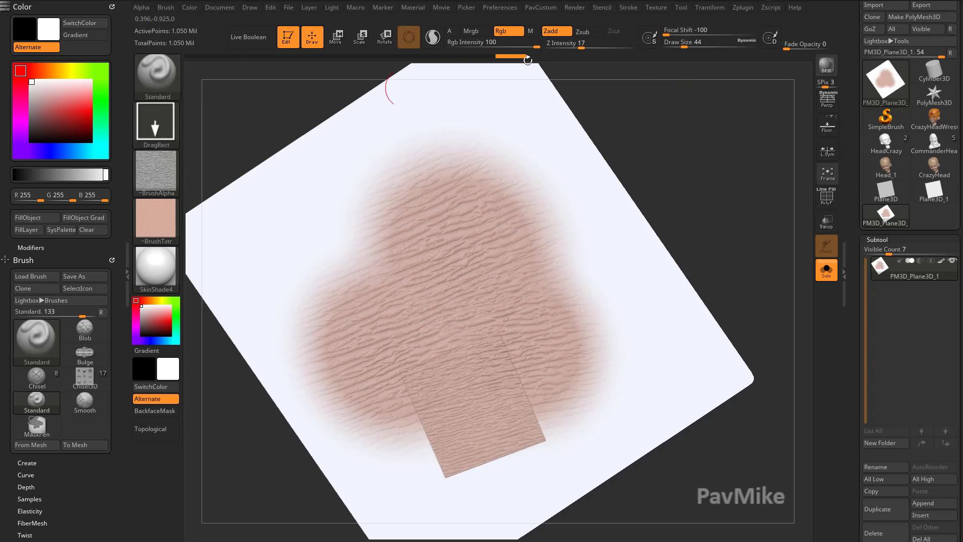
pyautogui.hotkey('ctrl', 'z')
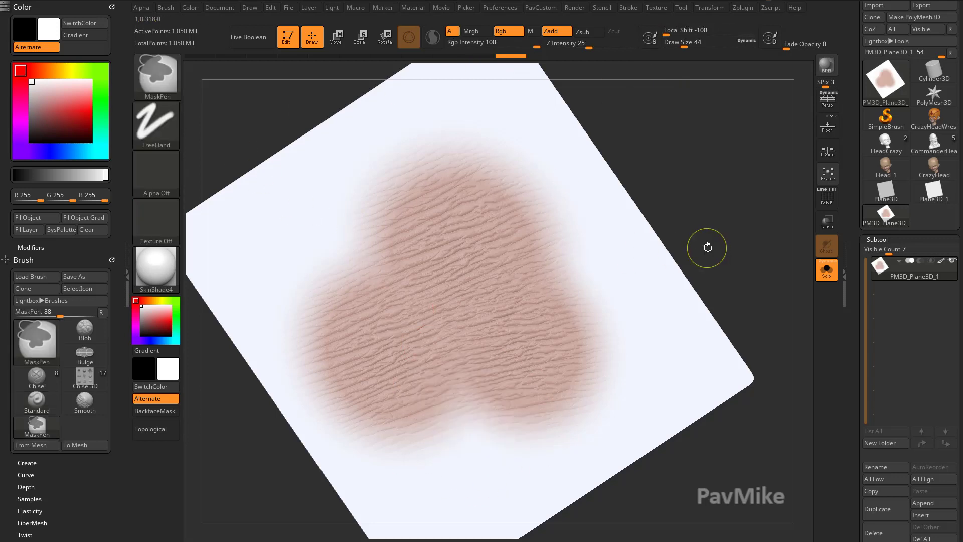
pyautogui.keyDown('alt'); pyautogui.moveTo(733, 249); pyautogui.dragTo(730, 261); pyautogui.keyUp('alt')
pyautogui.moveTo(694, 32); pyautogui.dragTo(710, 32)
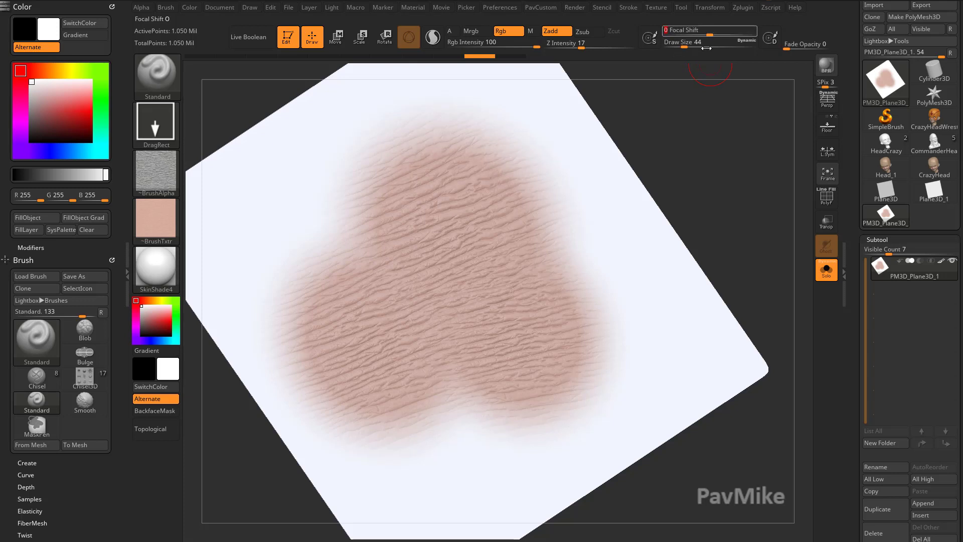
# Cover the rest of the plane with large overlapping skin stamps out to its edges and corners
pyautogui.moveTo(469, 430); pyautogui.dragTo(495, 520)
pyautogui.keyDown('alt'); pyautogui.moveTo(701, 476); pyautogui.dragTo(694, 439); pyautogui.keyUp('alt')
pyautogui.moveTo(560, 407)
pyautogui.mouseDown()
pyautogui.moveTo(577, 485)
pyautogui.moveTo(609, 346)
pyautogui.moveTo(580, 282)
pyautogui.moveTo(567, 286)
pyautogui.mouseUp()
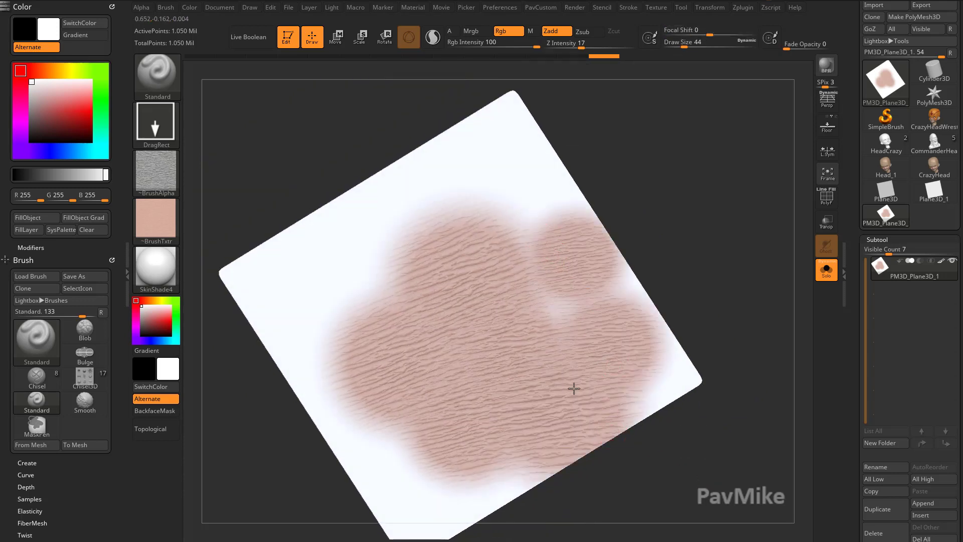
pyautogui.moveTo(574, 388)
pyautogui.mouseDown()
pyautogui.moveTo(563, 307)
pyautogui.moveTo(494, 140)
pyautogui.moveTo(405, 255)
pyautogui.mouseUp()
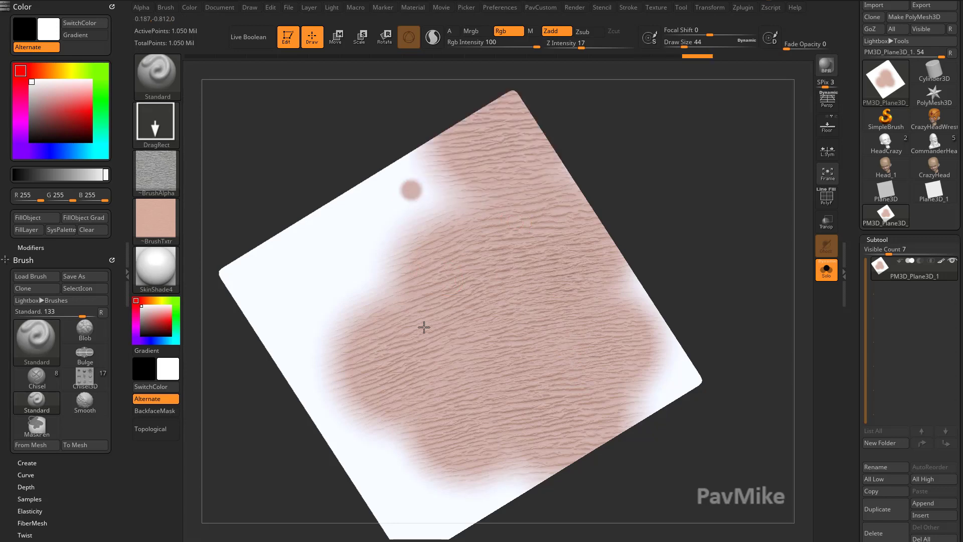
pyautogui.moveTo(424, 327)
pyautogui.mouseDown()
pyautogui.moveTo(406, 361)
pyautogui.moveTo(314, 285)
pyautogui.moveTo(333, 286)
pyautogui.moveTo(422, 497)
pyautogui.moveTo(712, 182)
pyautogui.moveTo(720, 220)
pyautogui.mouseUp()
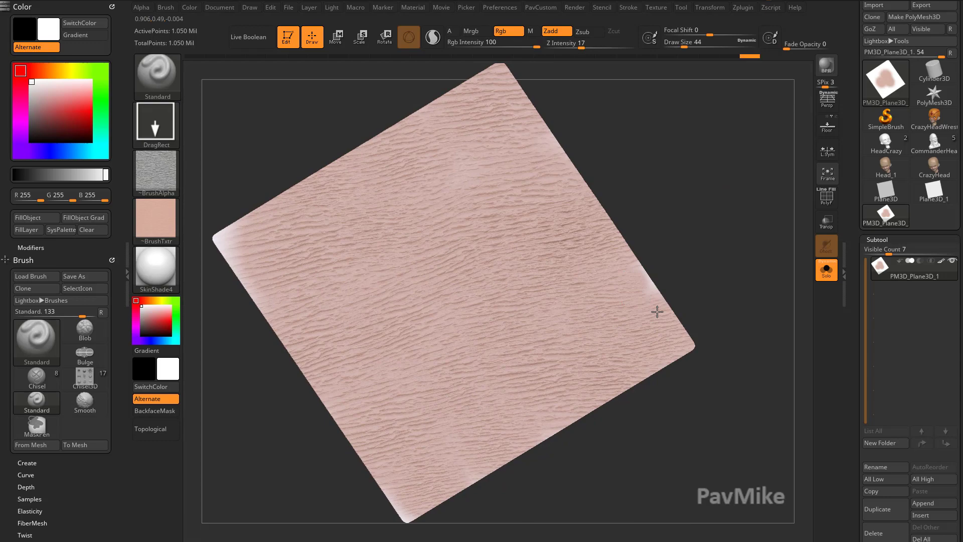
pyautogui.moveTo(274, 344); pyautogui.dragTo(280, 346)
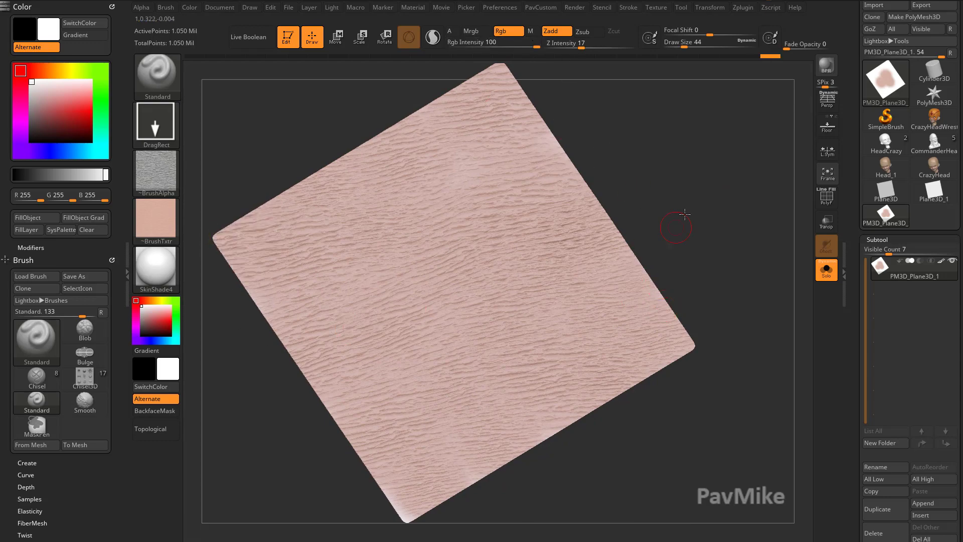
pyautogui.moveTo(679, 221); pyautogui.dragTo(640, 237)
pyautogui.keyDown('alt'); pyautogui.moveTo(575, 214); pyautogui.dragTo(838, 263); pyautogui.keyUp('alt')
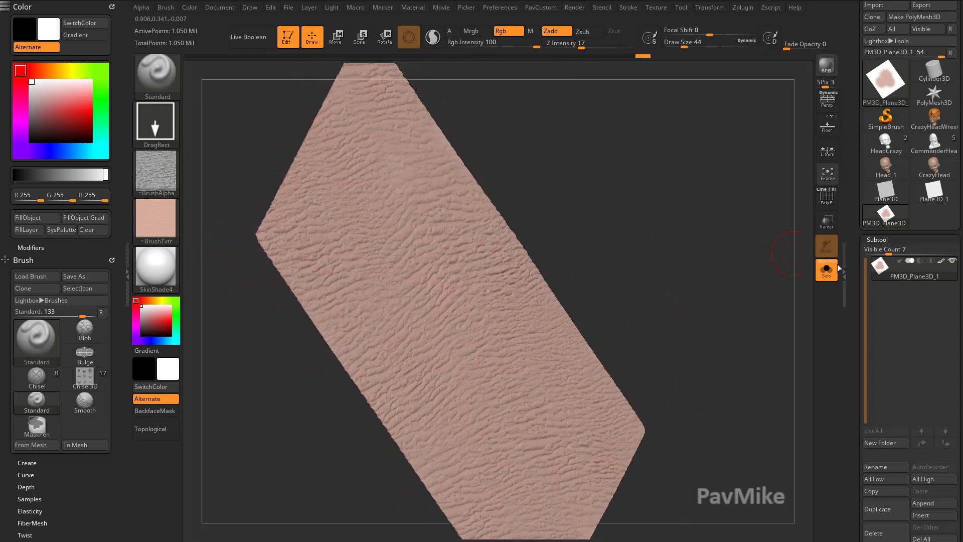
# Soften the wrinkle relief by scaling the plane thinner along its depth, hiding the paint while doing so
pyautogui.click(939, 261)
pyautogui.moveTo(702, 273); pyautogui.dragTo(690, 299)
pyautogui.press('f')
pyautogui.press('w')
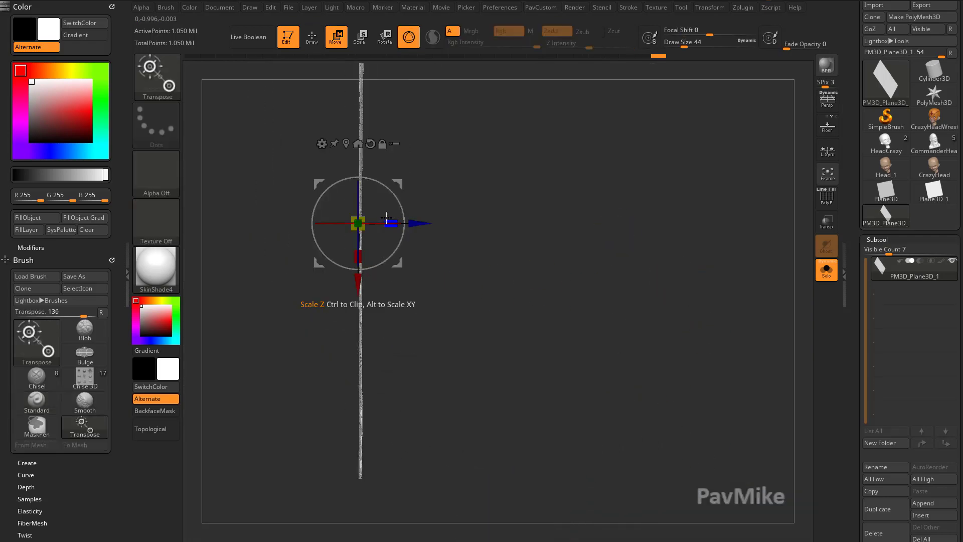
pyautogui.moveTo(373, 222); pyautogui.dragTo(344, 226)
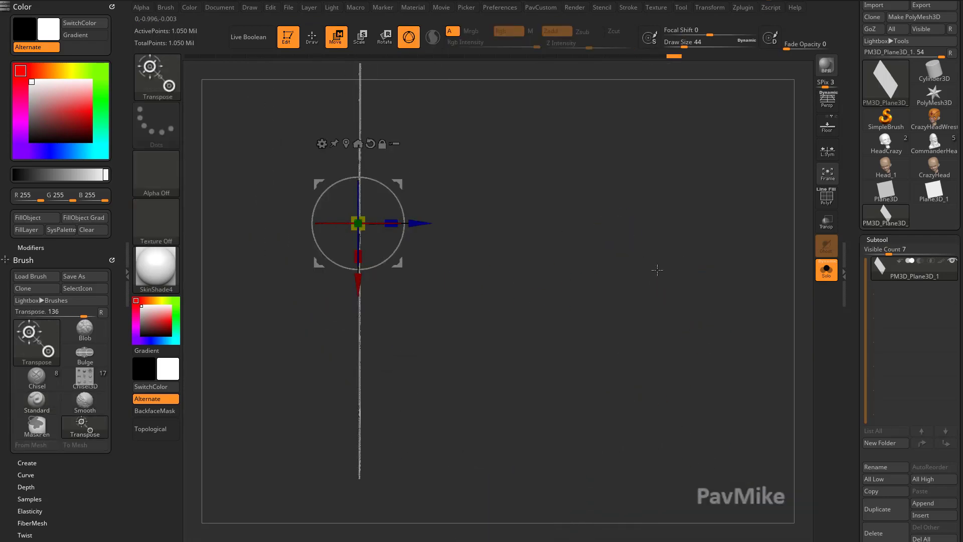
pyautogui.press('q')
pyautogui.moveTo(657, 270)
pyautogui.mouseDown()
pyautogui.moveTo(675, 188)
pyautogui.moveTo(684, 210)
pyautogui.moveTo(733, 256)
pyautogui.moveTo(729, 231)
pyautogui.moveTo(548, 254)
pyautogui.moveTo(669, 271)
pyautogui.mouseUp()
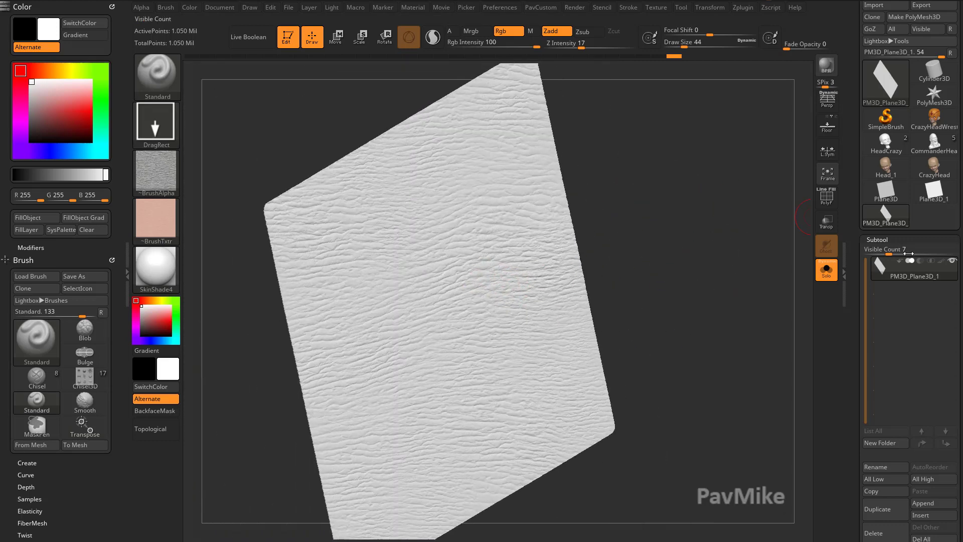
pyautogui.click(940, 262)
pyautogui.moveTo(738, 279); pyautogui.dragTo(742, 275)
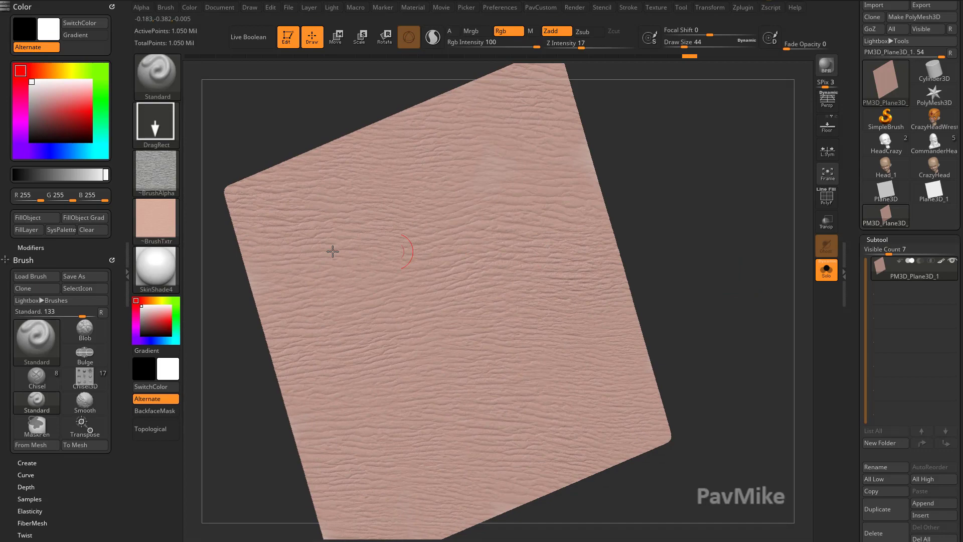
# Set Mole_BaseColor as the brush texture and Mole_Height as the brush alpha
pyautogui.click(161, 222)
pyautogui.click(419, 254)
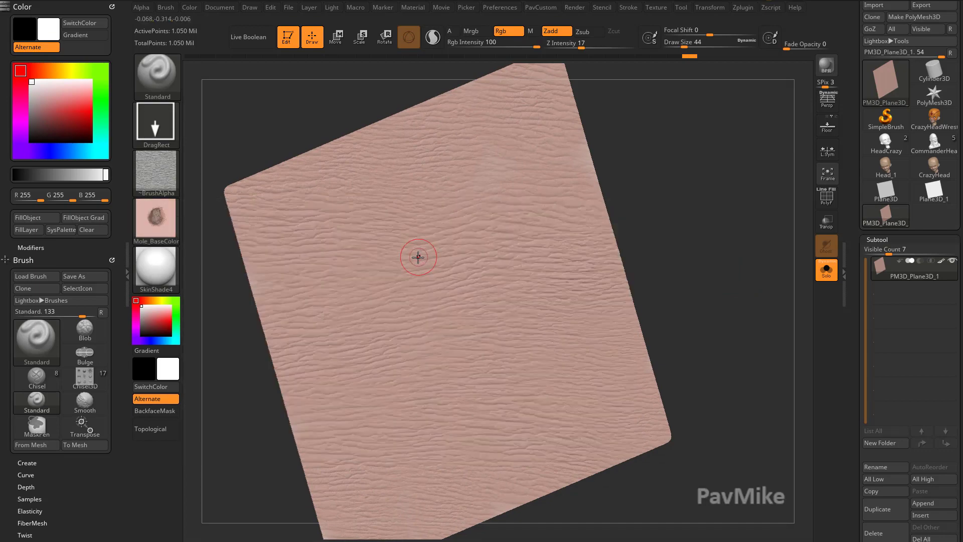
pyautogui.click(175, 187)
pyautogui.click(360, 208)
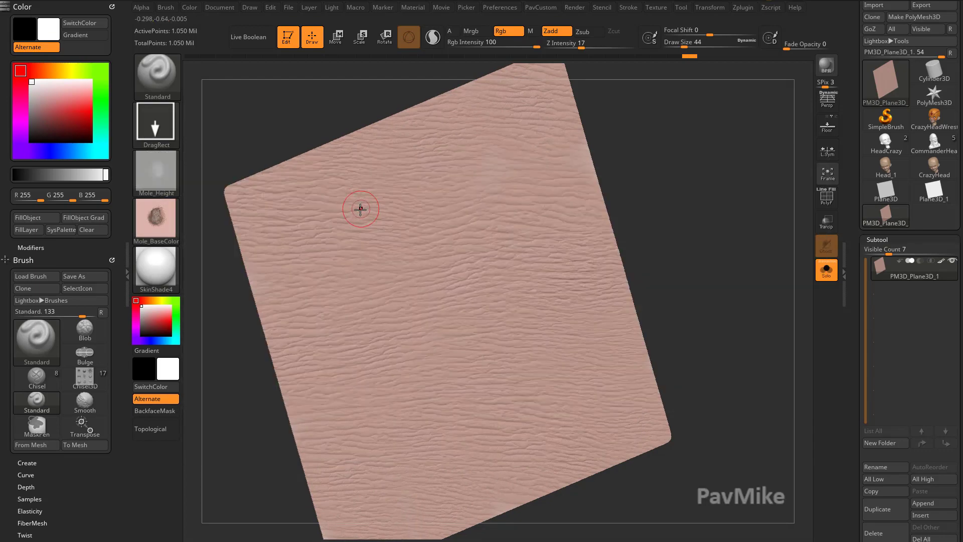
pyautogui.moveTo(158, 175)
pyautogui.moveTo(156, 219)
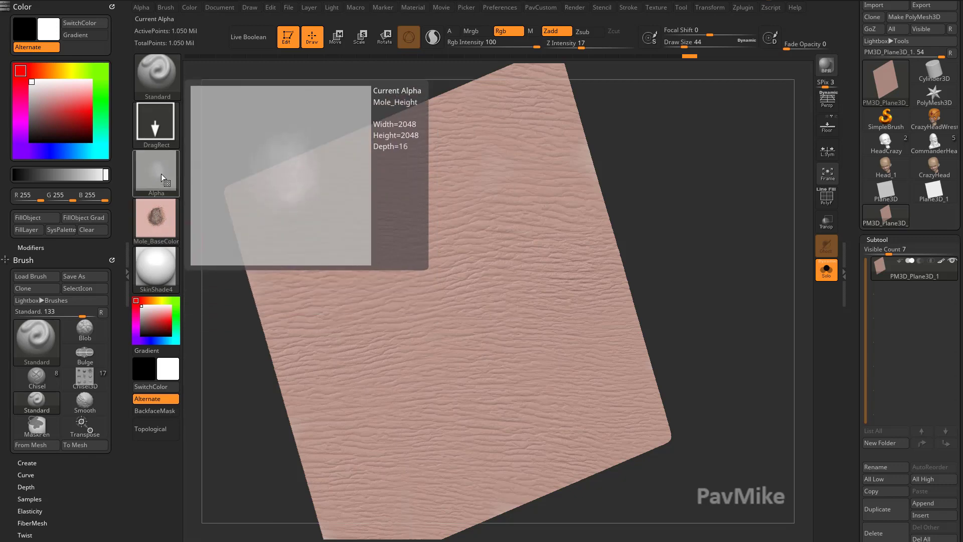
# Test a mole stamp on the skin, undo it, and set Z Intensity to 36 and Draw Size to 31
pyautogui.moveTo(694, 203)
pyautogui.mouseDown()
pyautogui.moveTo(737, 221)
pyautogui.moveTo(671, 244)
pyautogui.moveTo(677, 209)
pyautogui.moveTo(652, 211)
pyautogui.mouseUp()
pyautogui.moveTo(425, 341)
pyautogui.mouseDown()
pyautogui.moveTo(444, 314)
pyautogui.moveTo(418, 316)
pyautogui.mouseUp()
pyautogui.hotkey('ctrl', 'z')
pyautogui.click(598, 46)
pyautogui.moveTo(647, 235)
pyautogui.mouseDown()
pyautogui.moveTo(664, 204)
pyautogui.moveTo(589, 251)
pyautogui.mouseUp()
pyautogui.hotkey('ctrl', 'z')
pyautogui.press('s')
# Stamp five moles of different sizes across the middle and lower part of the skin plane
pyautogui.moveTo(409, 307); pyautogui.dragTo(415, 323)
pyautogui.moveTo(647, 232); pyautogui.dragTo(501, 291)
pyautogui.moveTo(644, 248); pyautogui.dragTo(599, 258)
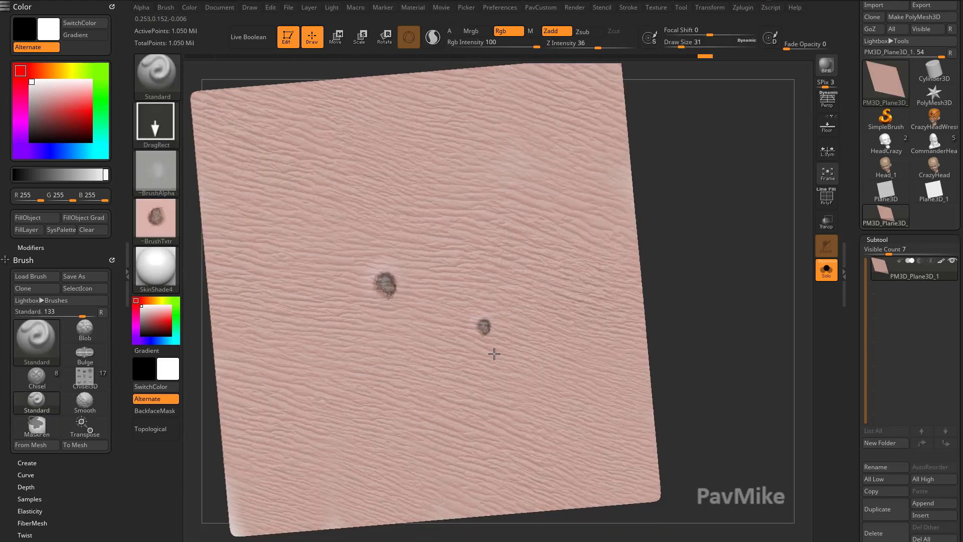
pyautogui.moveTo(494, 354); pyautogui.dragTo(516, 291)
pyautogui.hotkey('ctrl', 'z')
pyautogui.moveTo(428, 336); pyautogui.dragTo(413, 319)
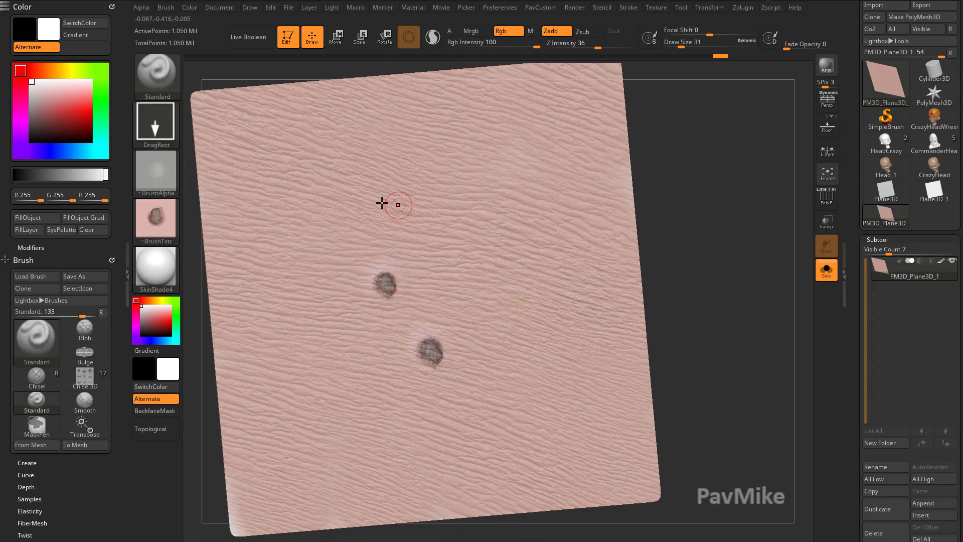
pyautogui.moveTo(681, 250); pyautogui.dragTo(687, 251)
pyautogui.moveTo(479, 286); pyautogui.dragTo(494, 296)
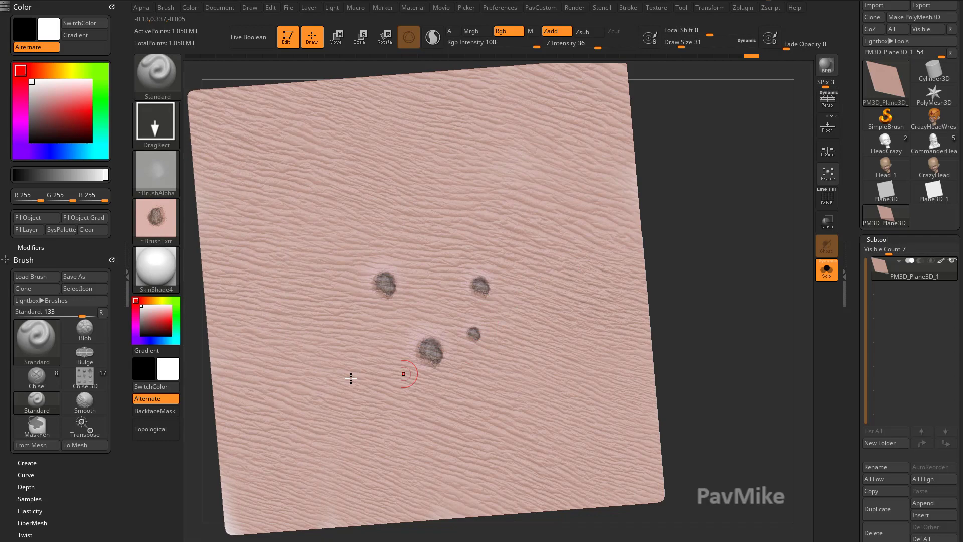
pyautogui.moveTo(305, 378); pyautogui.dragTo(375, 388)
pyautogui.moveTo(697, 293); pyautogui.dragTo(696, 308)
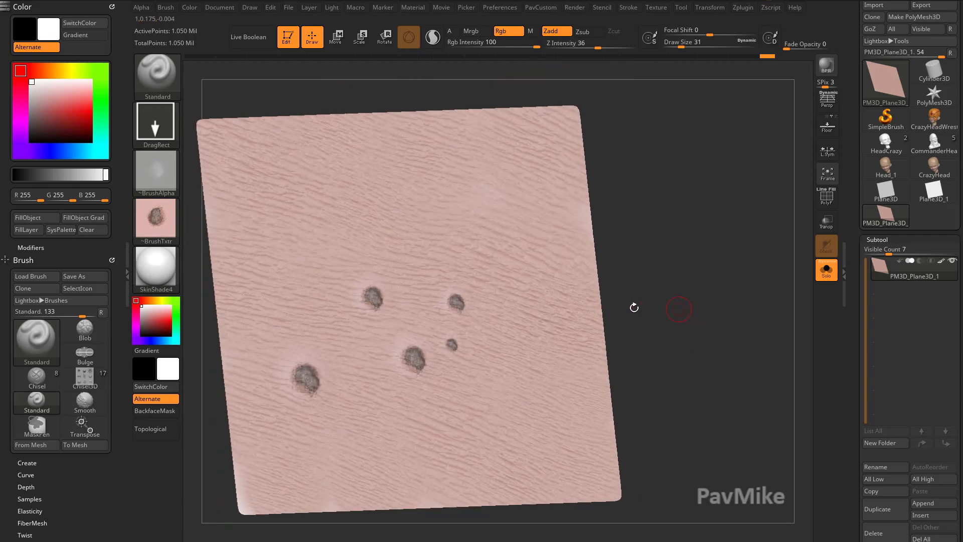
# Import defaultMat_BaseColor.png and defaultMat_Height.png and use them as the brush texture and alpha
pyautogui.click(167, 215)
pyautogui.click(233, 441)
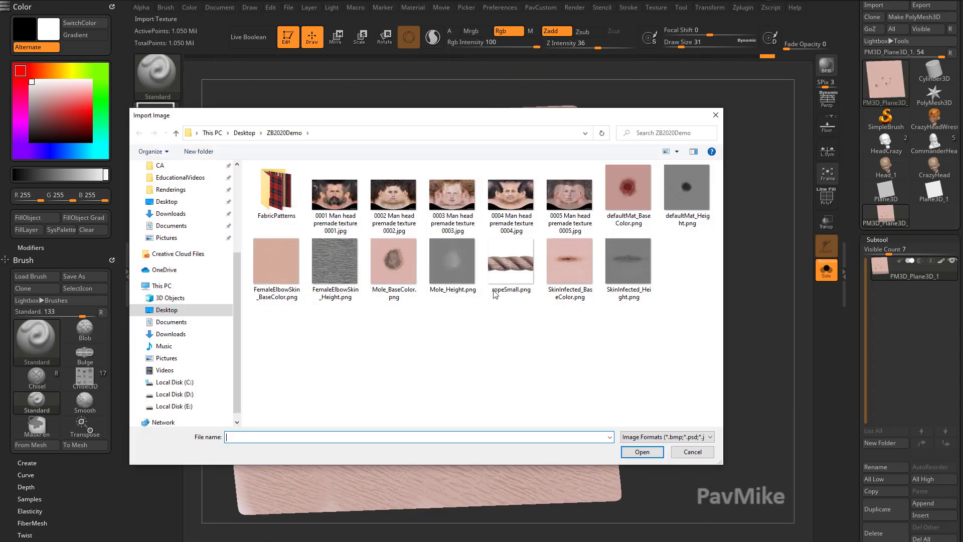
pyautogui.doubleClick(629, 184)
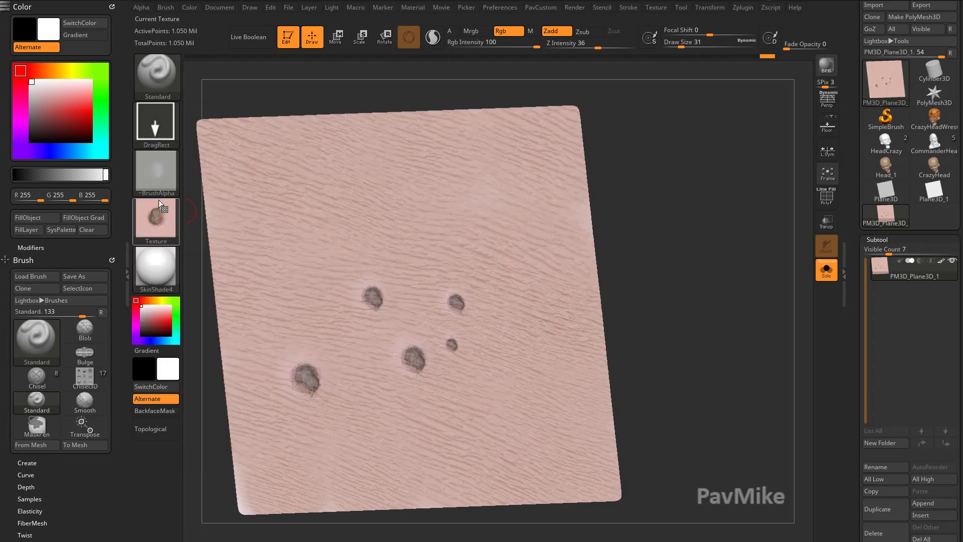
pyautogui.click(155, 175)
pyautogui.click(206, 394)
pyautogui.doubleClick(681, 184)
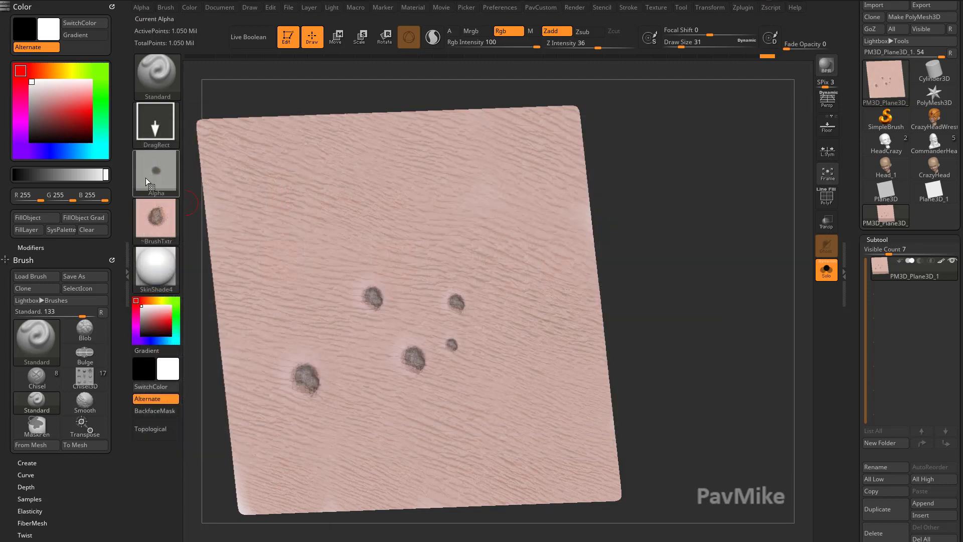
pyautogui.click(145, 177)
pyautogui.click(158, 217)
pyautogui.click(358, 229)
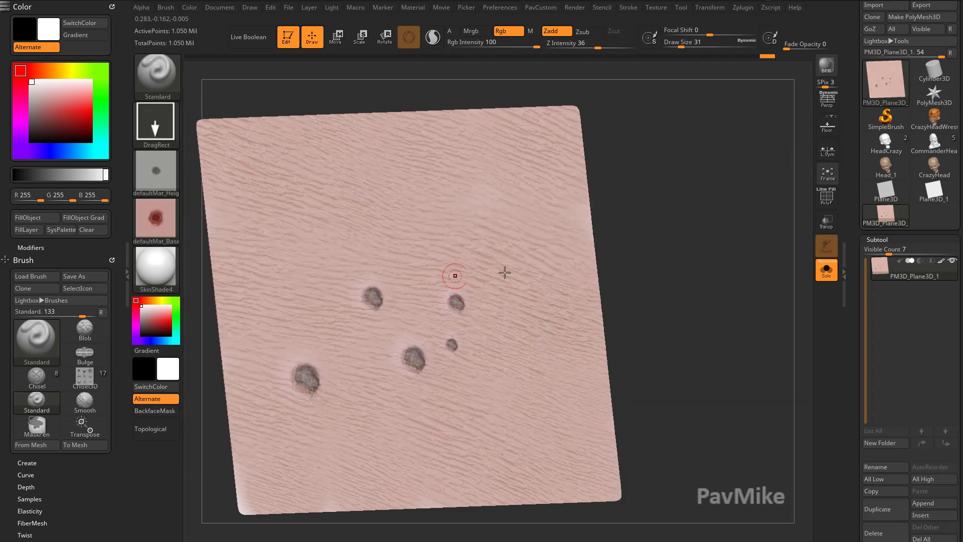
# Stamp two red wounds of different sizes on the skin above the moles
pyautogui.moveTo(522, 275); pyautogui.dragTo(550, 271)
pyautogui.moveTo(692, 253)
pyautogui.mouseDown()
pyautogui.moveTo(677, 249)
pyautogui.moveTo(683, 255)
pyautogui.mouseUp()
pyautogui.hotkey('ctrl', 'z')
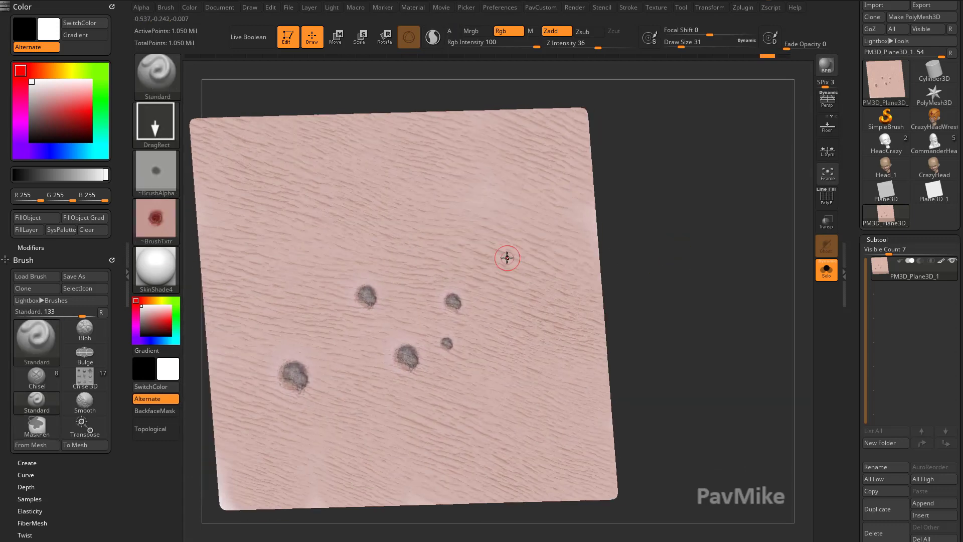
pyautogui.moveTo(507, 258); pyautogui.dragTo(533, 272)
pyautogui.moveTo(424, 234); pyautogui.dragTo(454, 266)
pyautogui.moveTo(652, 236); pyautogui.dragTo(699, 229)
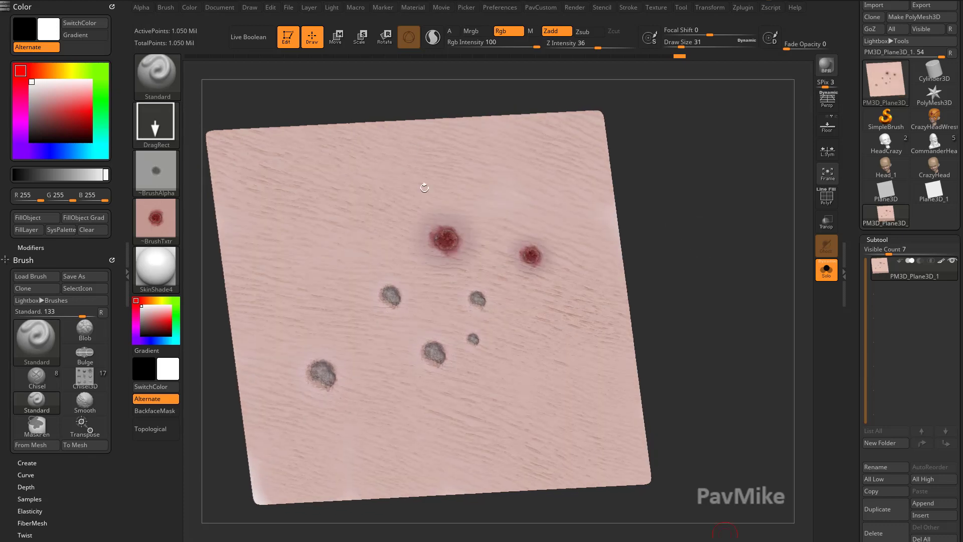
pyautogui.moveTo(679, 243); pyautogui.dragTo(672, 247)
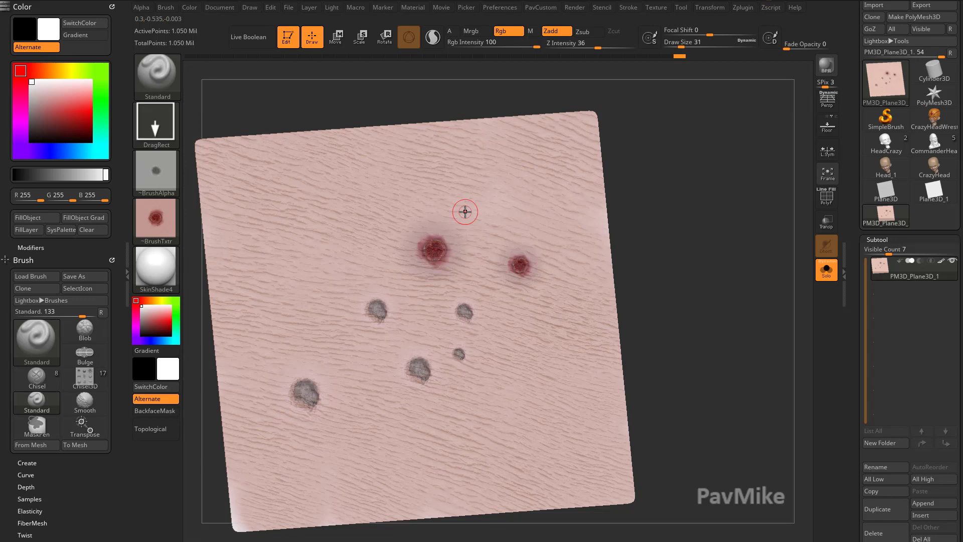
# Clear the canvas, draw a new Plane3D on it, and convert it to a PolyMesh3D for editing
pyautogui.click(290, 40)
pyautogui.hotkey('ctrl', 'n')
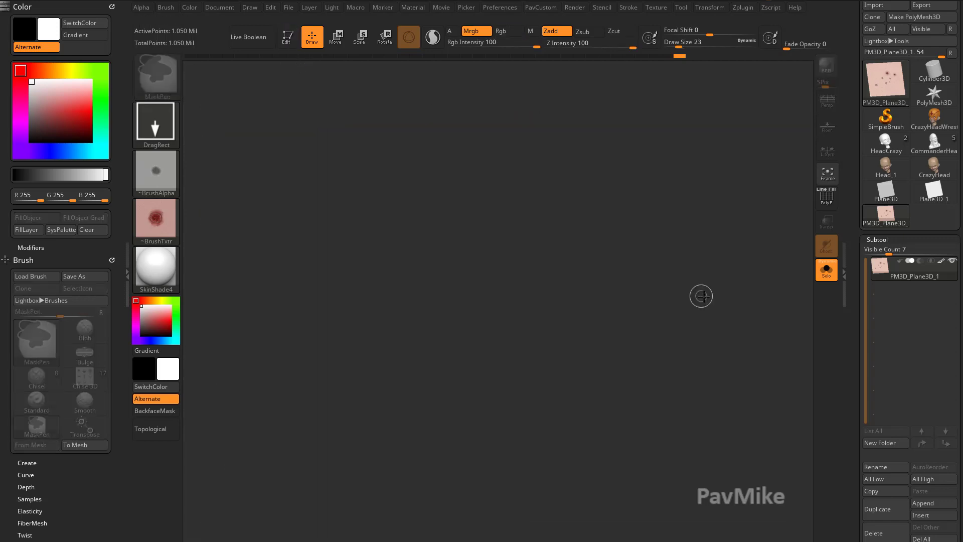
pyautogui.click(885, 119)
pyautogui.click(872, 97)
pyautogui.click(442, 199)
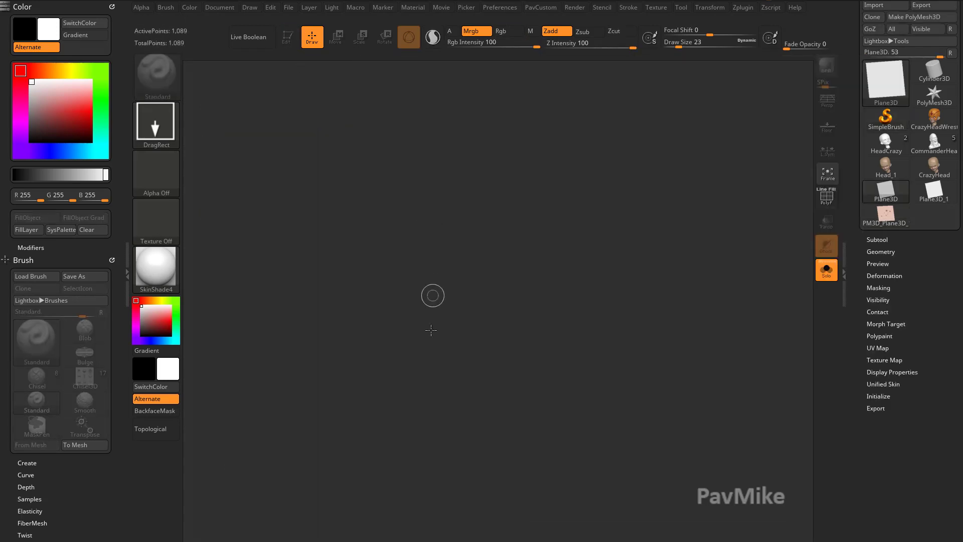
pyautogui.moveTo(430, 294); pyautogui.dragTo(348, 162)
pyautogui.click(289, 40)
pyautogui.click(914, 17)
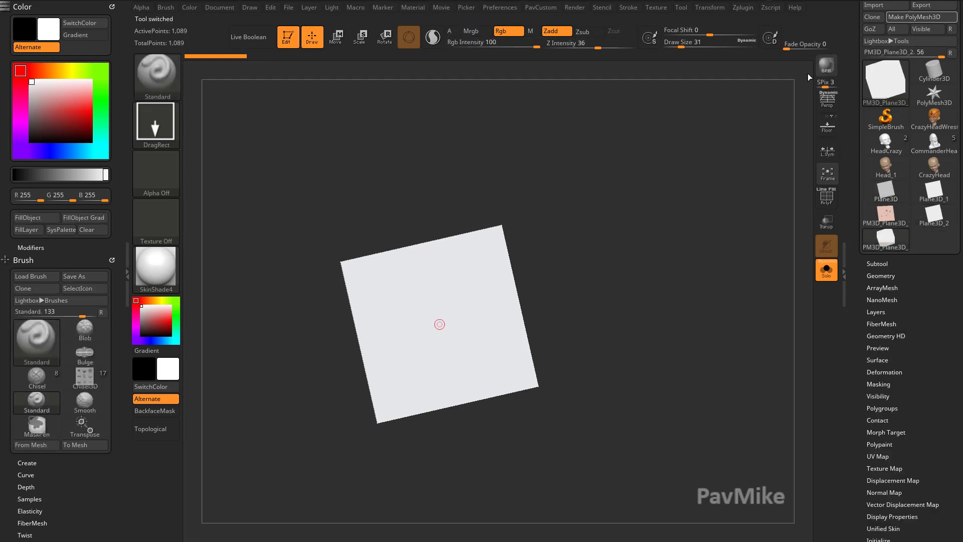
# Face the new plane squarely and subdivide it repeatedly to about 1.05 million points
pyautogui.keyDown('shift'); pyautogui.moveTo(690, 231); pyautogui.dragTo(704, 281); pyautogui.keyUp('shift')
pyautogui.hotkey('ctrl', 'd')
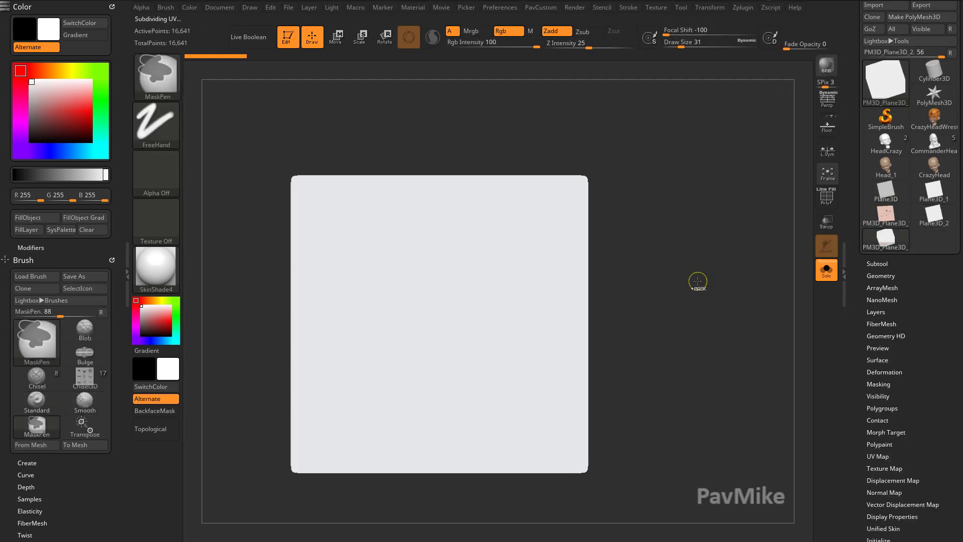
pyautogui.hotkey('ctrl', 'd')
pyautogui.hotkey('ctrl', 'd')
pyautogui.hotkey('ctrl', 'd')
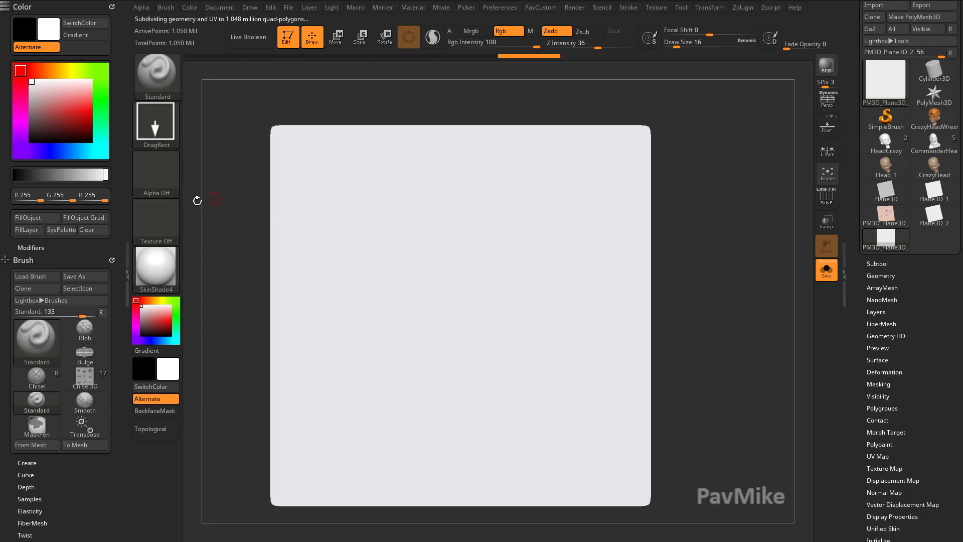
# Import ropeSmall.png, choose it as the brush texture, and set the Draw Size to 49
pyautogui.click(178, 227)
pyautogui.click(214, 441)
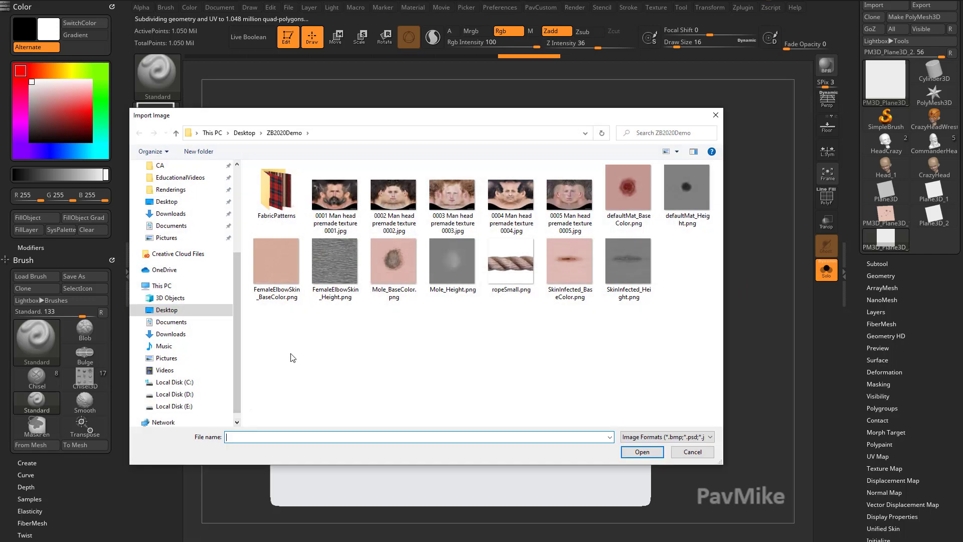
pyautogui.doubleClick(512, 265)
pyautogui.click(170, 218)
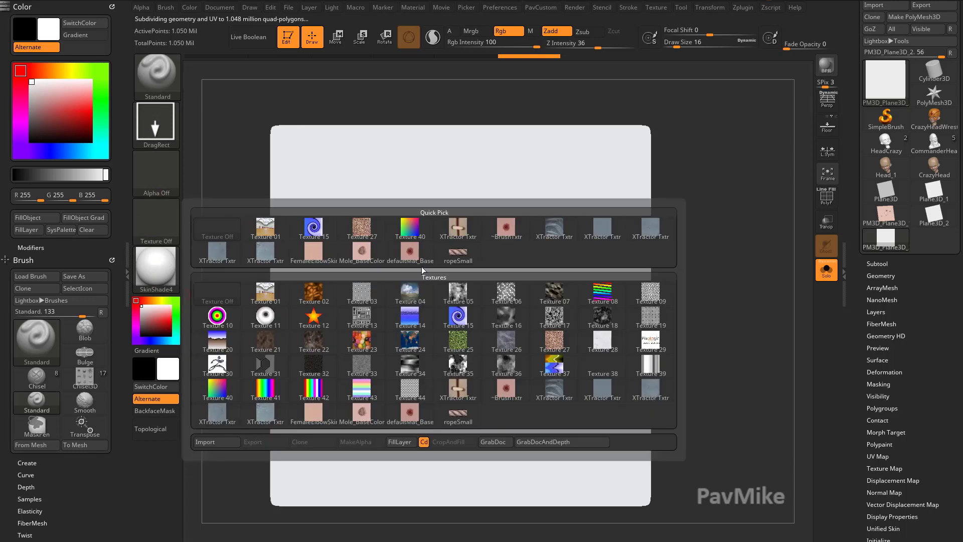
pyautogui.click(455, 253)
pyautogui.keyDown('ctrl'); pyautogui.moveTo(726, 275); pyautogui.dragTo(737, 293, button='right'); pyautogui.keyUp('ctrl')
pyautogui.press('s')
pyautogui.moveTo(371, 243); pyautogui.dragTo(379, 244)
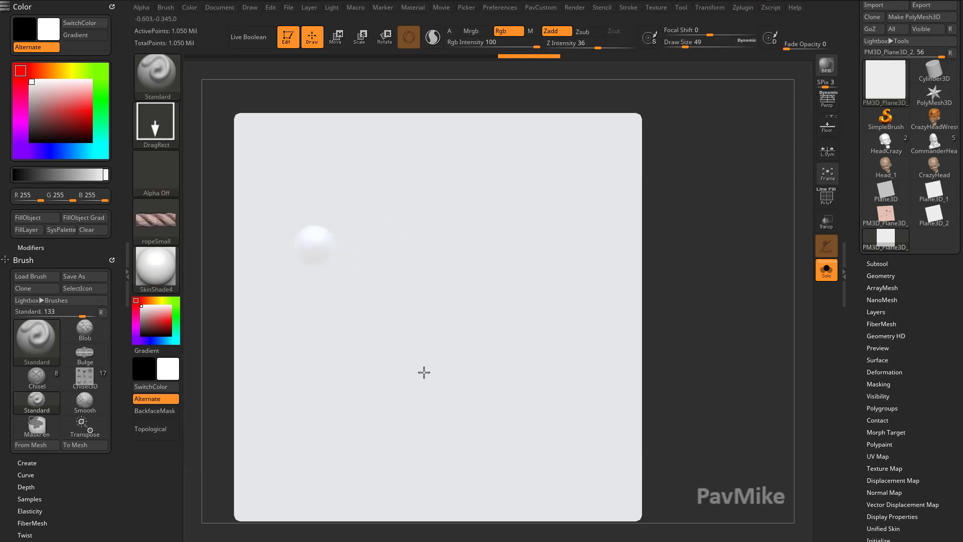
# Try stamping the rope texture on the plane with the DragRect stroke
pyautogui.moveTo(424, 372); pyautogui.dragTo(477, 309)
pyautogui.hotkey('ctrl', 'z')
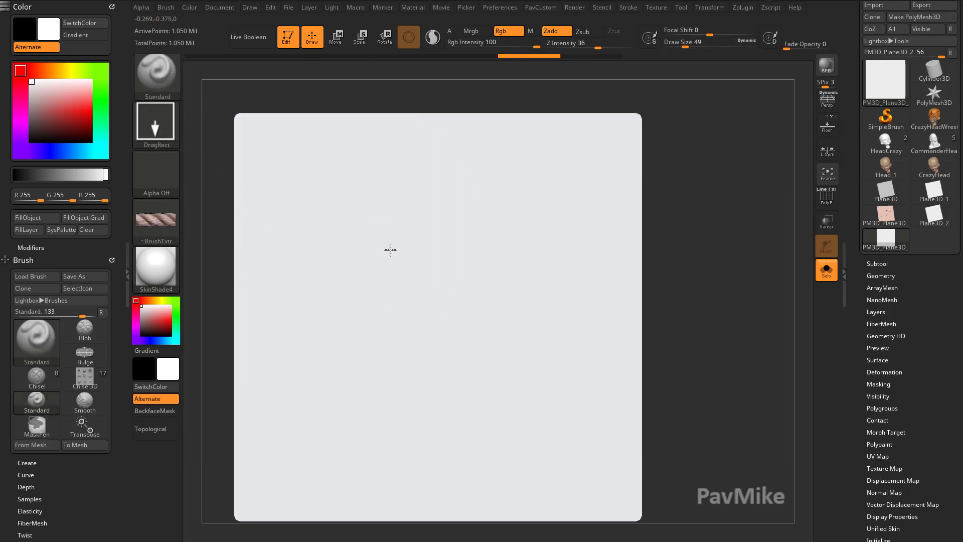
pyautogui.click(877, 263)
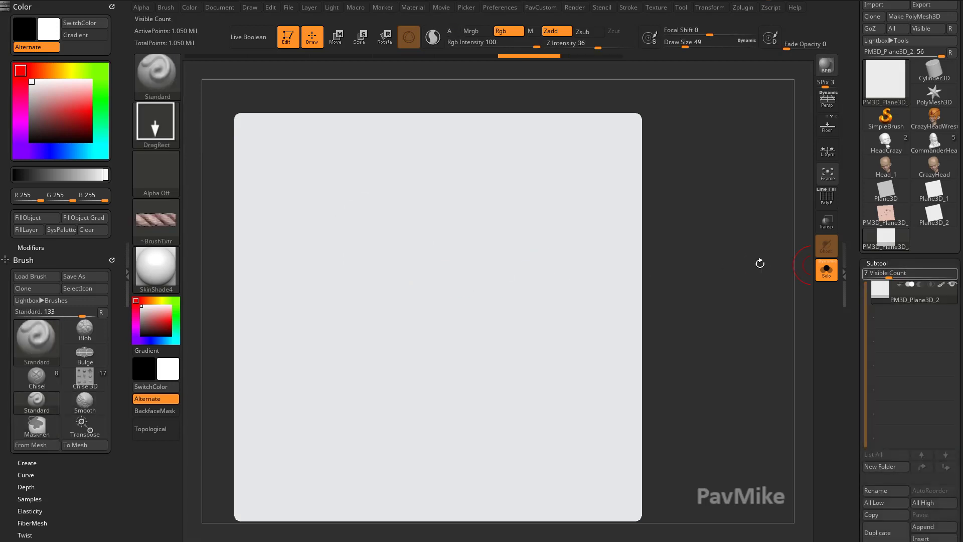
pyautogui.moveTo(357, 279); pyautogui.dragTo(446, 312)
pyautogui.hotkey('ctrl', 'z')
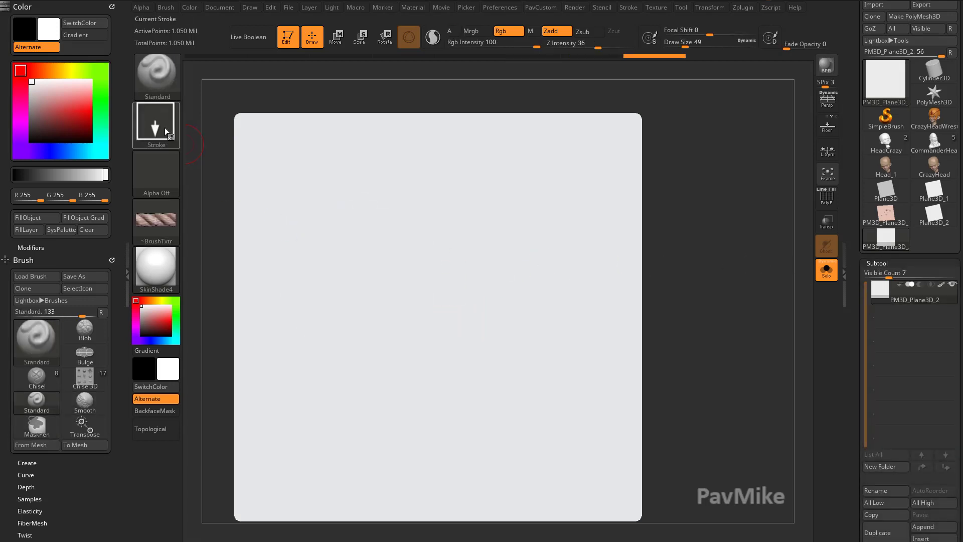
# Switch the stroke type to Dots and enable Roll in its modifiers, testing the brush on the plane
pyautogui.click(166, 130)
pyautogui.click(403, 133)
pyautogui.moveTo(330, 216)
pyautogui.mouseDown()
pyautogui.moveTo(416, 359)
pyautogui.moveTo(587, 301)
pyautogui.mouseUp()
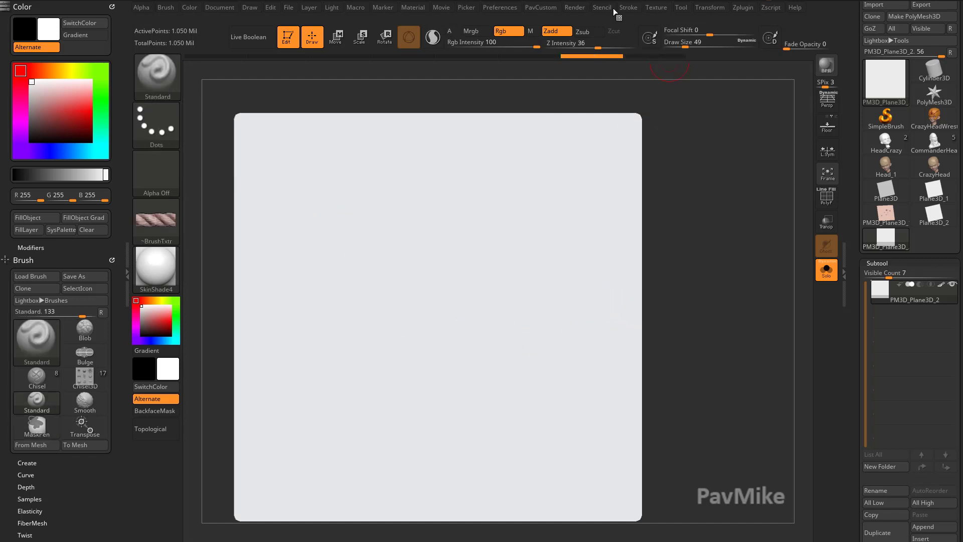
pyautogui.click(627, 8)
pyautogui.click(652, 171)
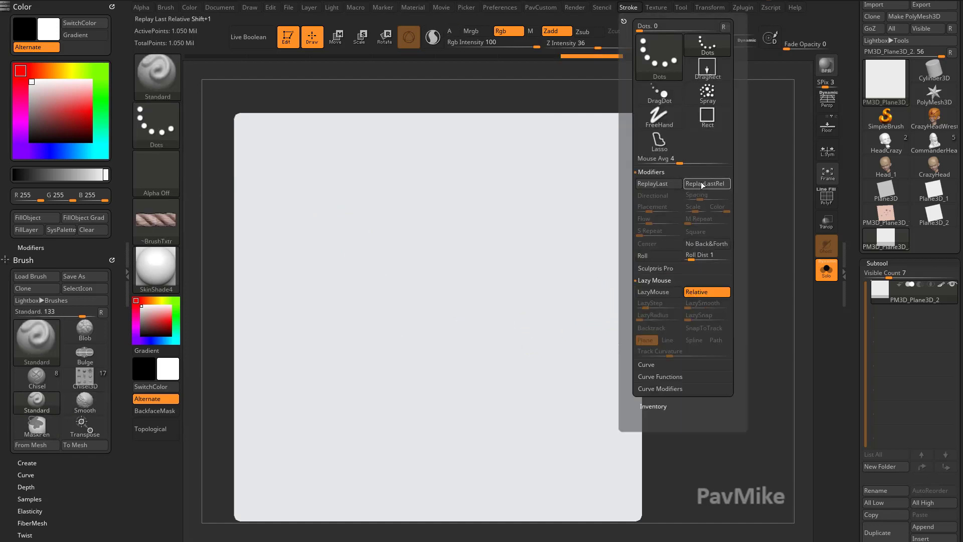
pyautogui.moveTo(324, 287)
pyautogui.mouseDown()
pyautogui.moveTo(401, 299)
pyautogui.moveTo(526, 235)
pyautogui.mouseUp()
pyautogui.hotkey('ctrl', 'z')
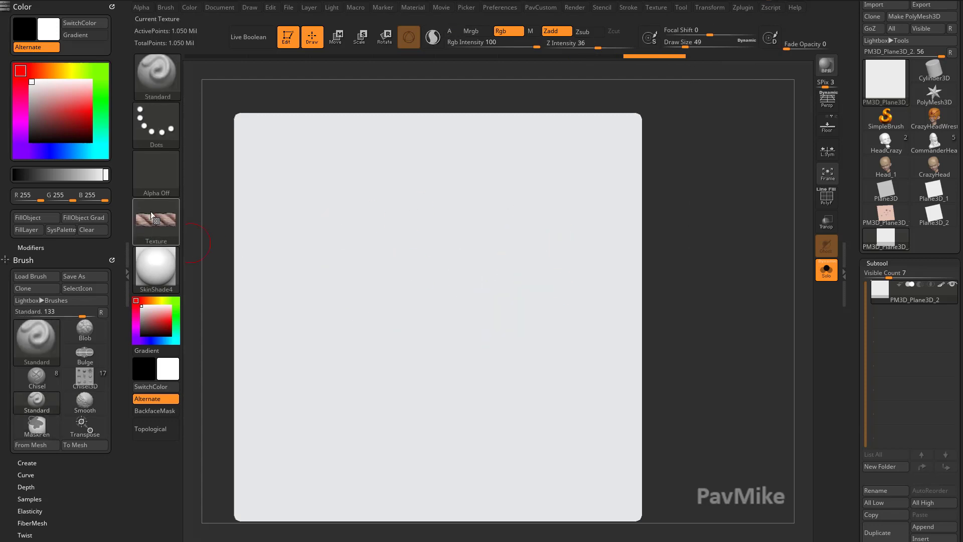
# Rotate the rope texture so the rope runs vertically and paint winding trial strokes with Zadd on
pyautogui.click(649, 7)
pyautogui.click(724, 360)
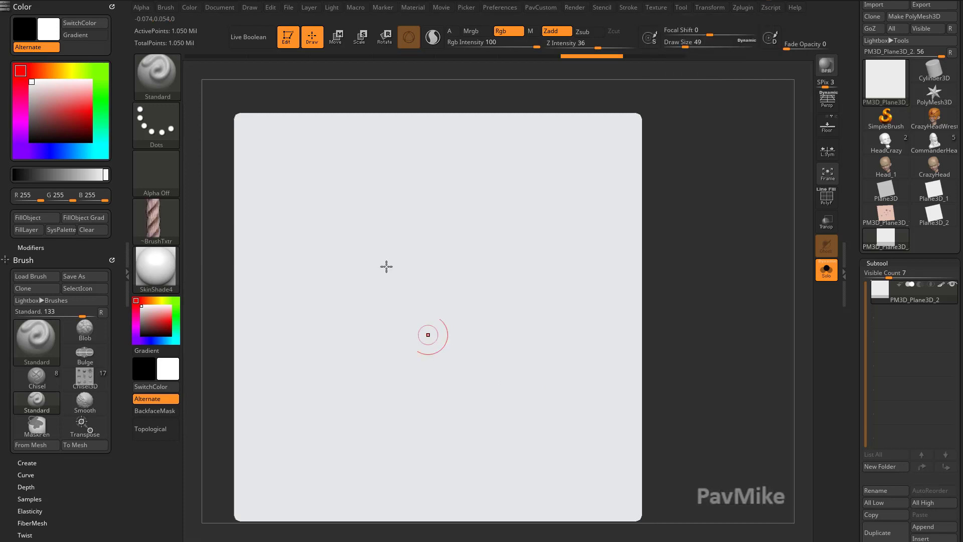
pyautogui.moveTo(346, 189)
pyautogui.mouseDown()
pyautogui.moveTo(462, 387)
pyautogui.moveTo(318, 408)
pyautogui.moveTo(346, 469)
pyautogui.mouseUp()
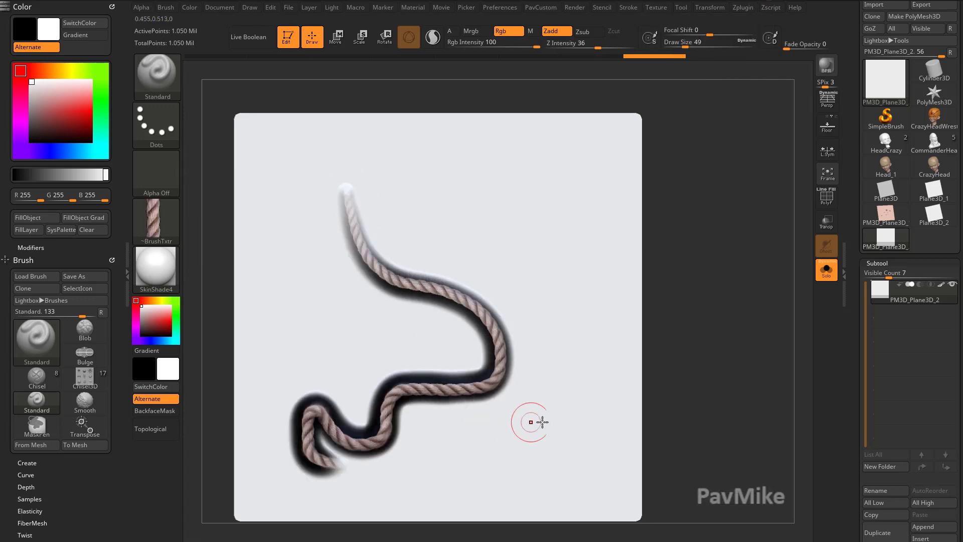
pyautogui.hotkey('ctrl', 'z')
pyautogui.moveTo(479, 196)
pyautogui.mouseDown()
pyautogui.moveTo(359, 414)
pyautogui.moveTo(382, 492)
pyautogui.mouseUp()
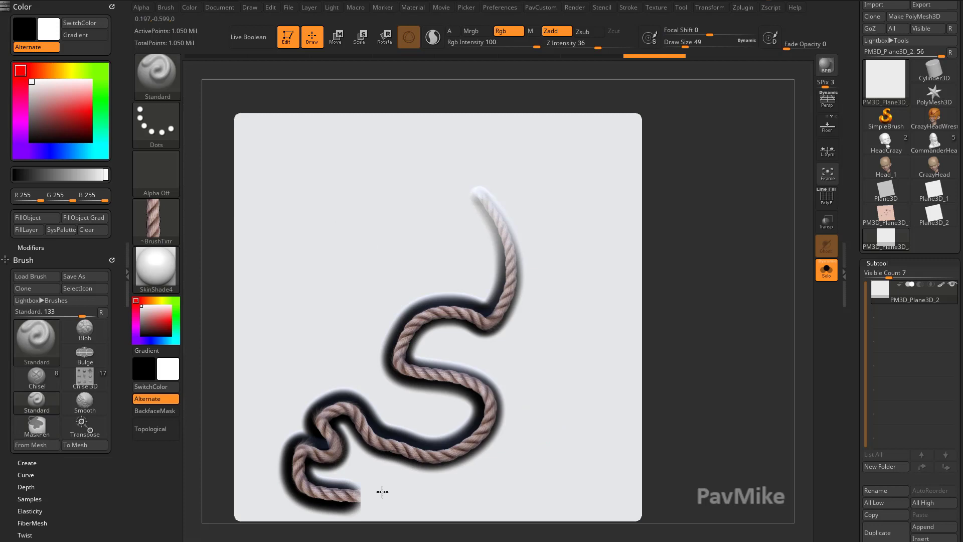
pyautogui.hotkey('ctrl', 'z')
# Turn off Zadd and paint trial rope strokes in colour only, undoing each one
pyautogui.moveTo(456, 210)
pyautogui.mouseDown()
pyautogui.moveTo(390, 351)
pyautogui.moveTo(336, 421)
pyautogui.moveTo(524, 307)
pyautogui.moveTo(522, 265)
pyautogui.mouseUp()
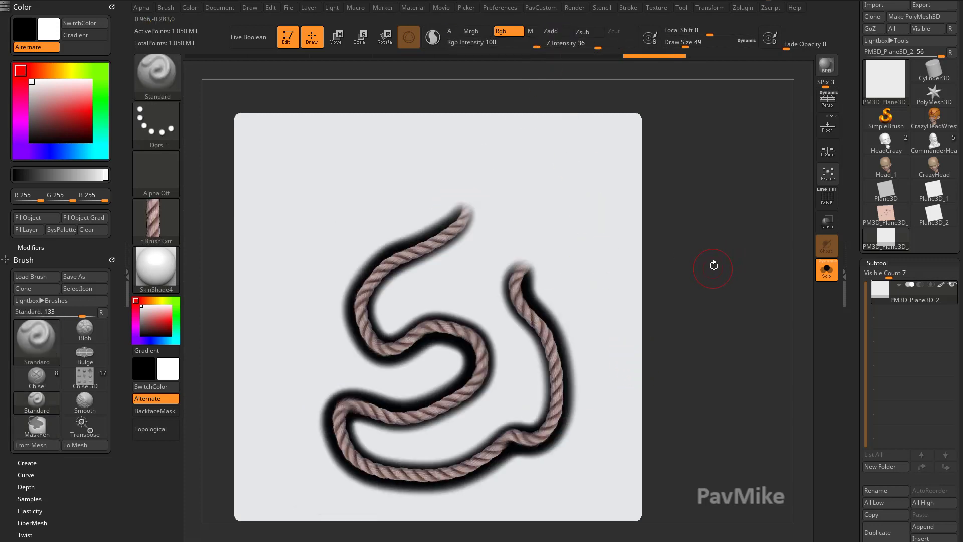
pyautogui.hotkey('ctrl', 'z')
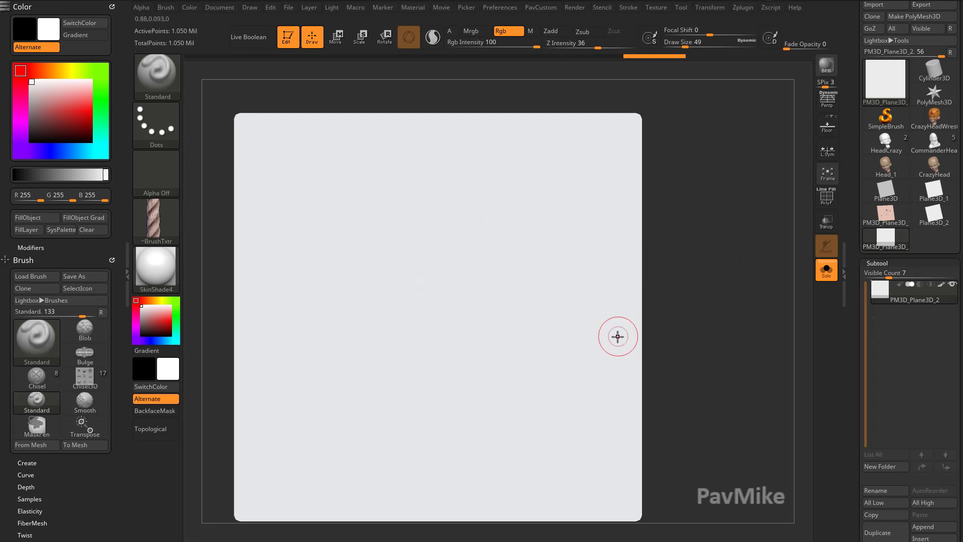
pyautogui.moveTo(461, 176)
pyautogui.mouseDown()
pyautogui.moveTo(415, 245)
pyautogui.moveTo(394, 469)
pyautogui.moveTo(316, 441)
pyautogui.mouseUp()
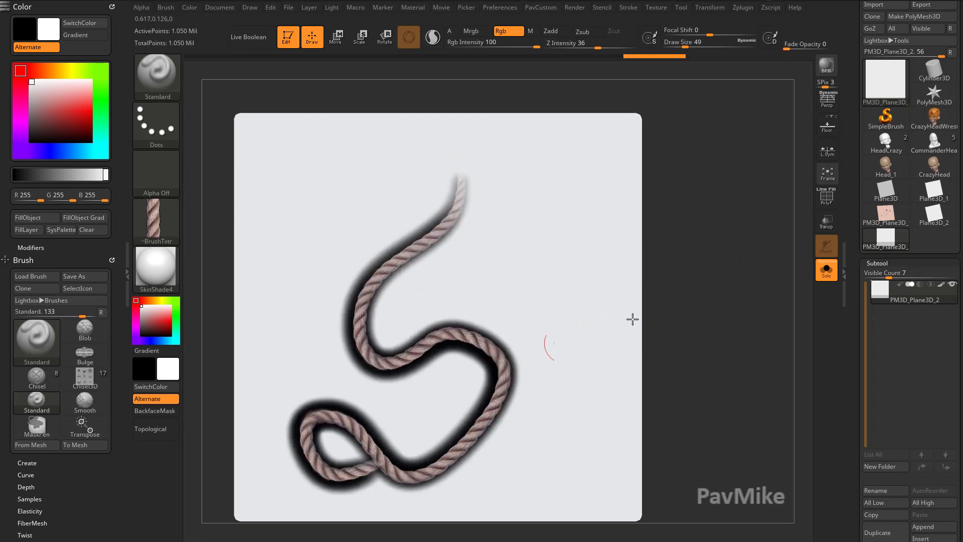
pyautogui.hotkey('ctrl', 'z')
# Make an alpha from the rope texture, assign it to the brush, and test it with an Rgb stroke
pyautogui.click(157, 217)
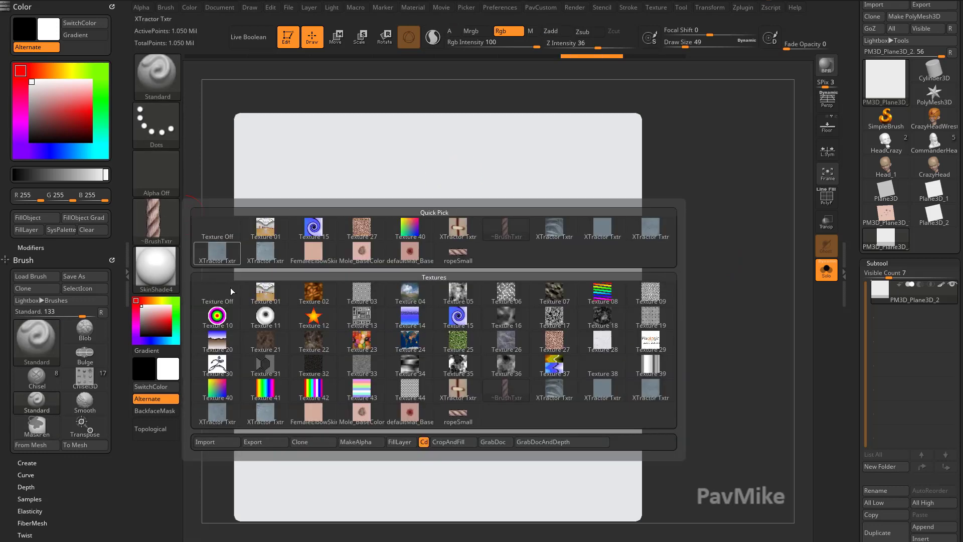
pyautogui.click(361, 441)
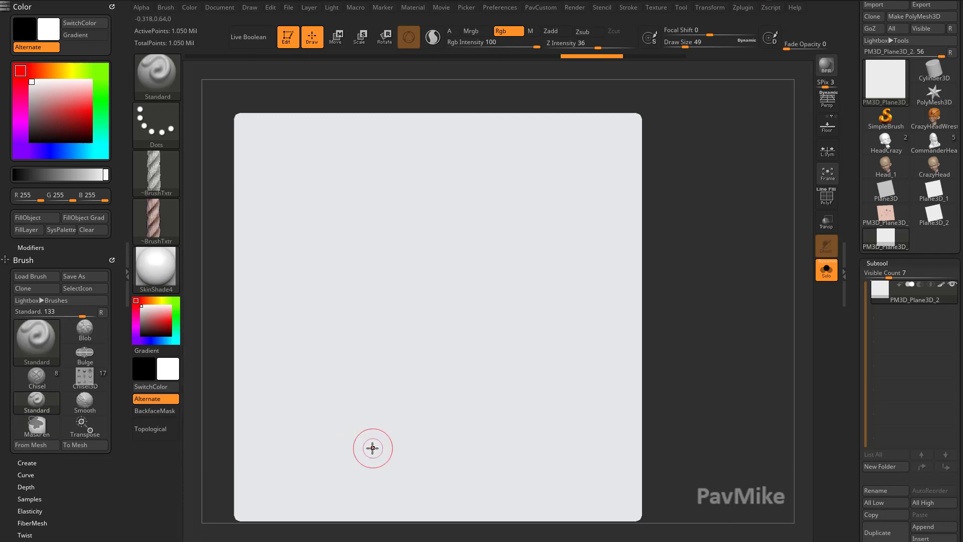
pyautogui.moveTo(406, 208)
pyautogui.mouseDown()
pyautogui.moveTo(438, 344)
pyautogui.moveTo(510, 387)
pyautogui.mouseUp()
pyautogui.moveTo(742, 350)
pyautogui.keyDown('alt'); pyautogui.mouseDown()
pyautogui.moveTo(681, 325)
pyautogui.moveTo(747, 328)
pyautogui.mouseUp(); pyautogui.keyUp('alt')
pyautogui.press('-')
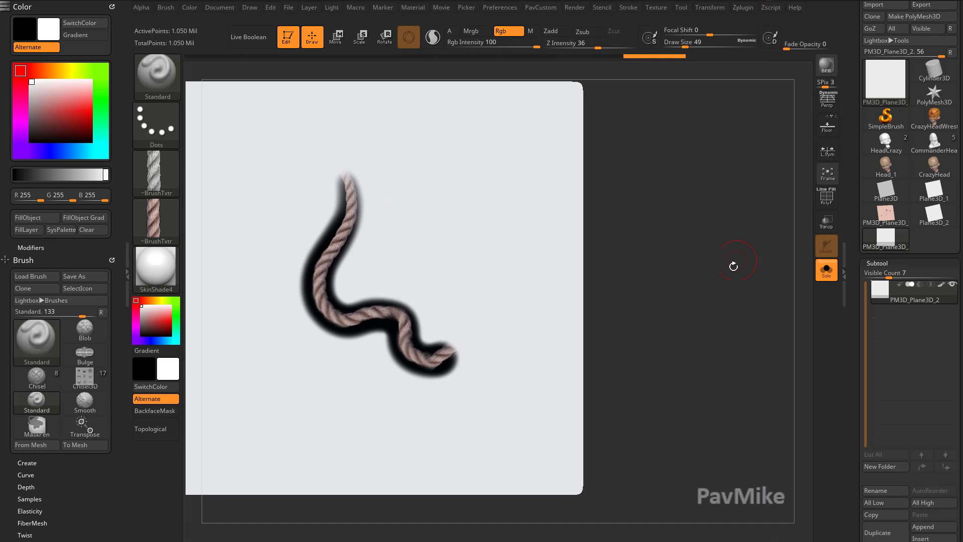
pyautogui.hotkey('ctrl', 'n')
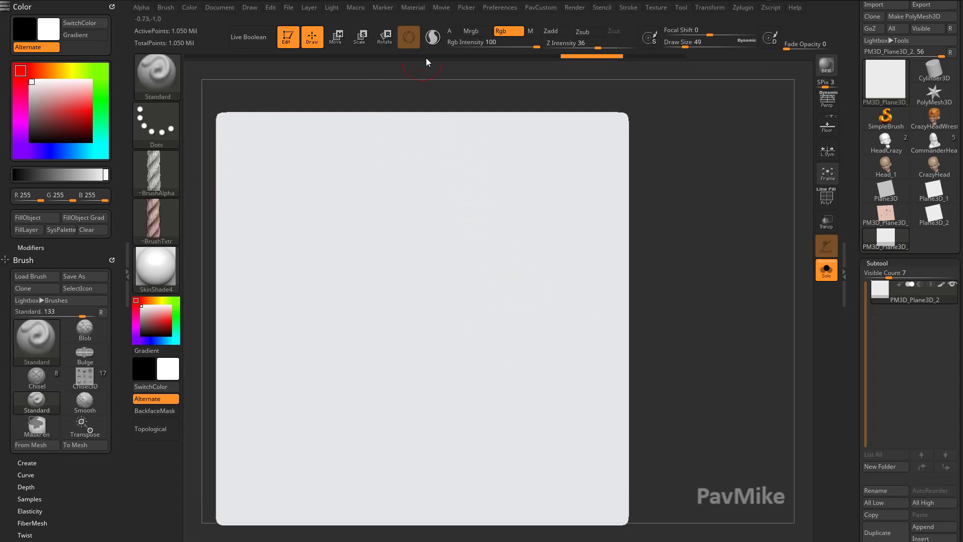
# Enable the A paint mode and paint two crossing rope strokes on the plane
pyautogui.moveTo(334, 197)
pyautogui.mouseDown()
pyautogui.moveTo(354, 323)
pyautogui.moveTo(436, 386)
pyautogui.moveTo(495, 400)
pyautogui.mouseUp()
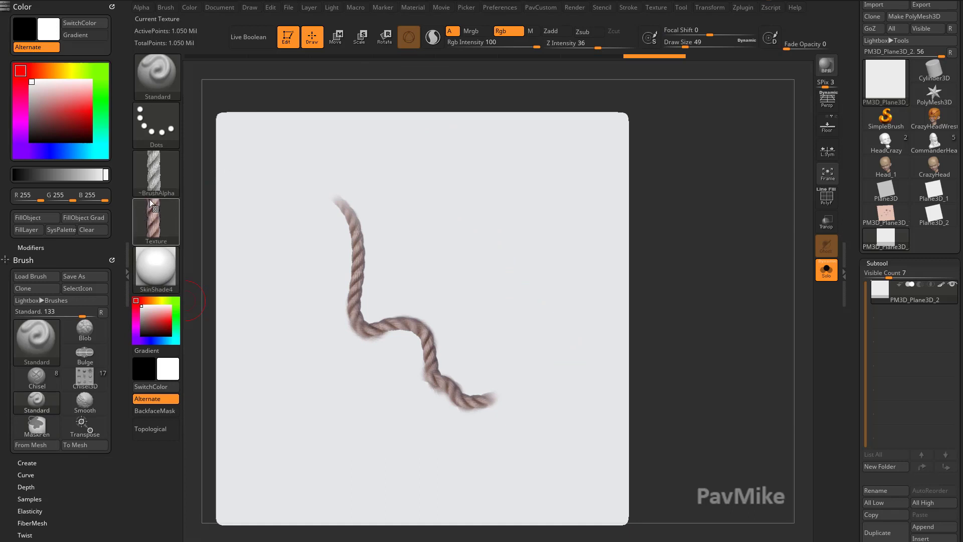
pyautogui.moveTo(401, 195)
pyautogui.mouseDown()
pyautogui.moveTo(393, 260)
pyautogui.moveTo(423, 301)
pyautogui.moveTo(522, 317)
pyautogui.mouseUp()
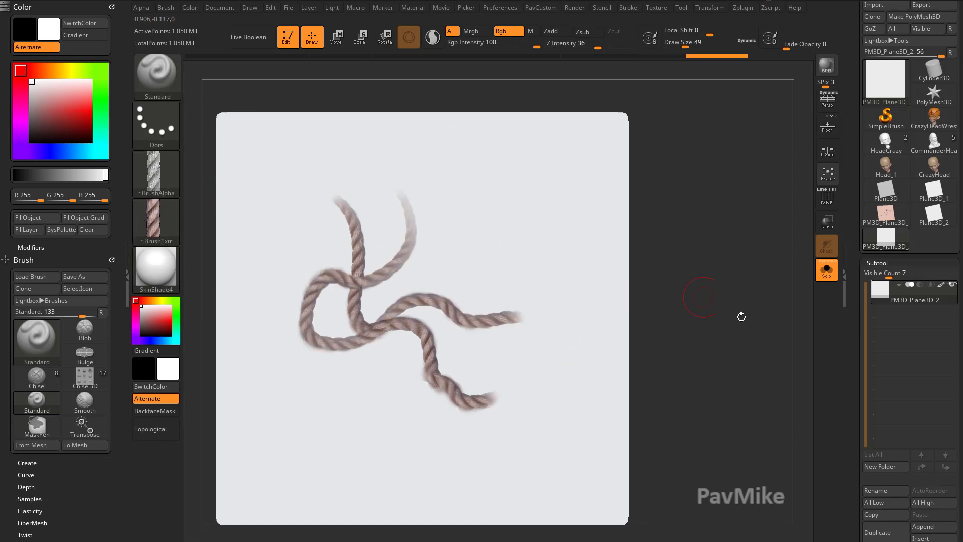
pyautogui.moveTo(741, 317)
pyautogui.keyDown('alt'); pyautogui.mouseDown()
pyautogui.moveTo(728, 278)
pyautogui.moveTo(787, 359)
pyautogui.mouseUp(); pyautogui.keyUp('alt')
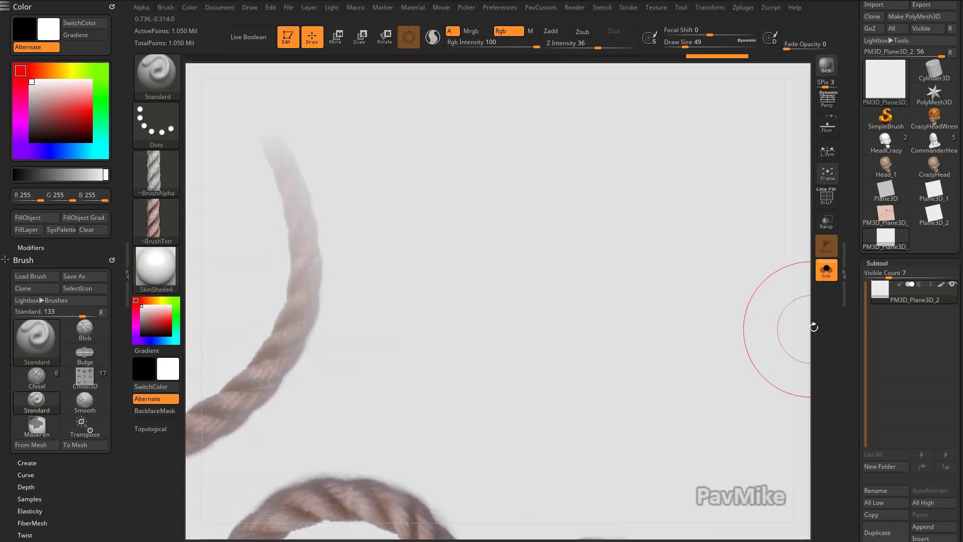
pyautogui.press('-')
# Set the rope alpha's Modify Intensity to 1 to turn its silhouette solid white
pyautogui.moveTo(149, 215)
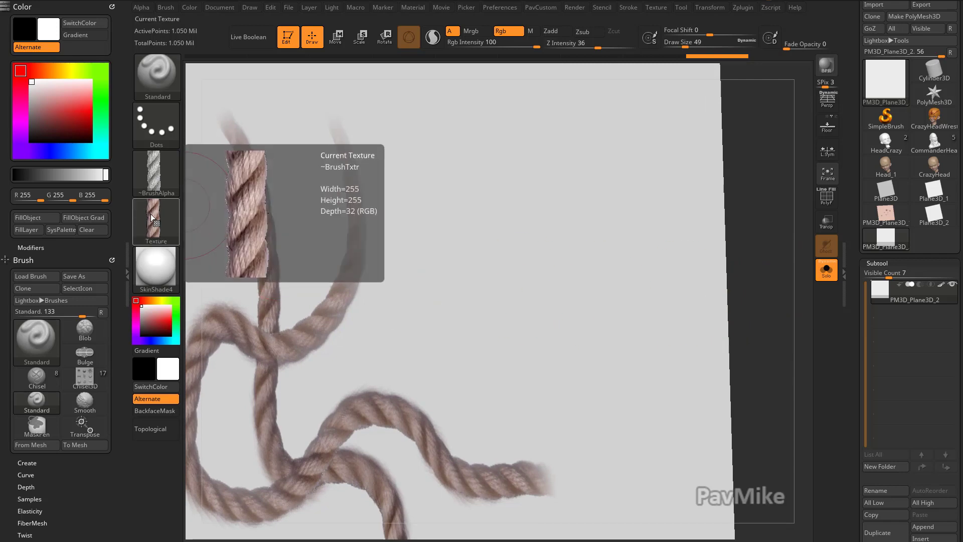
pyautogui.moveTo(152, 181)
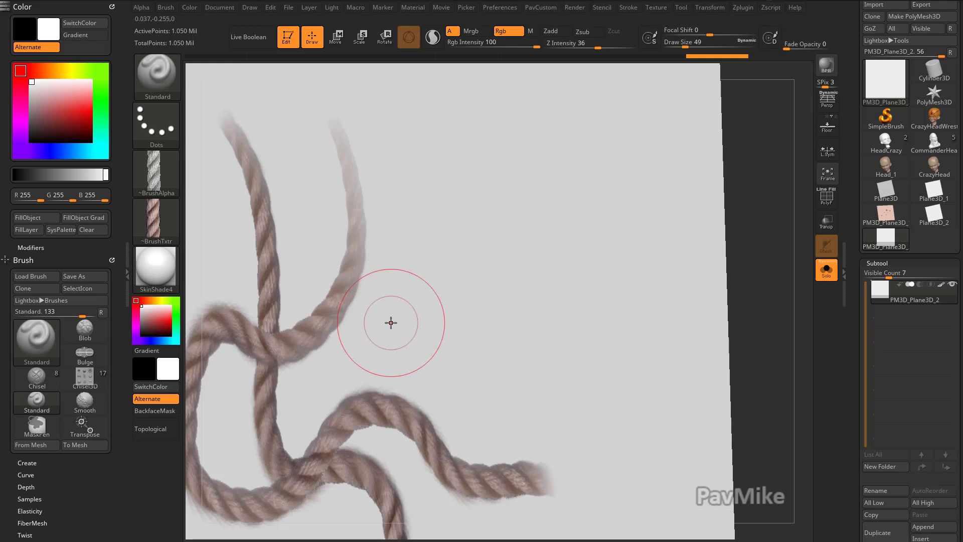
pyautogui.click(141, 7)
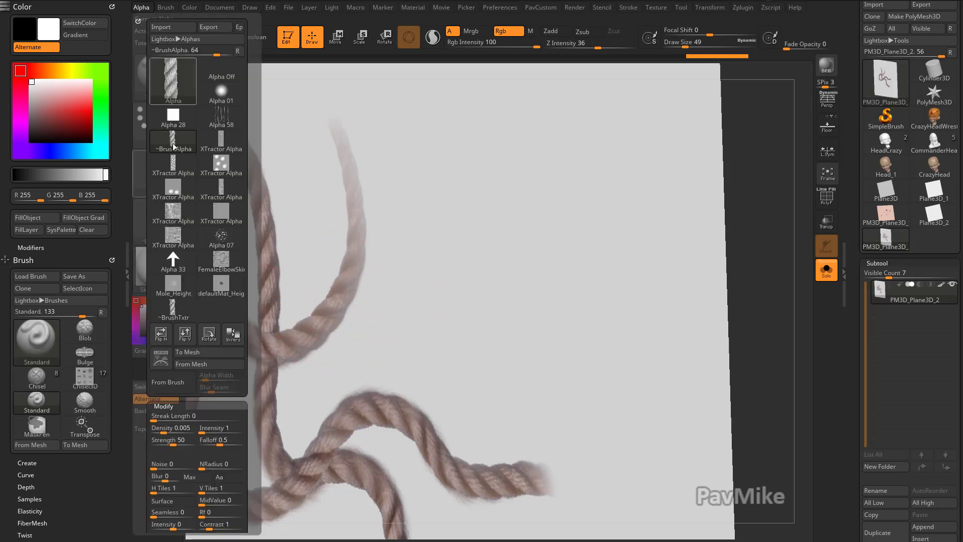
pyautogui.scroll(-3, 188, 363)
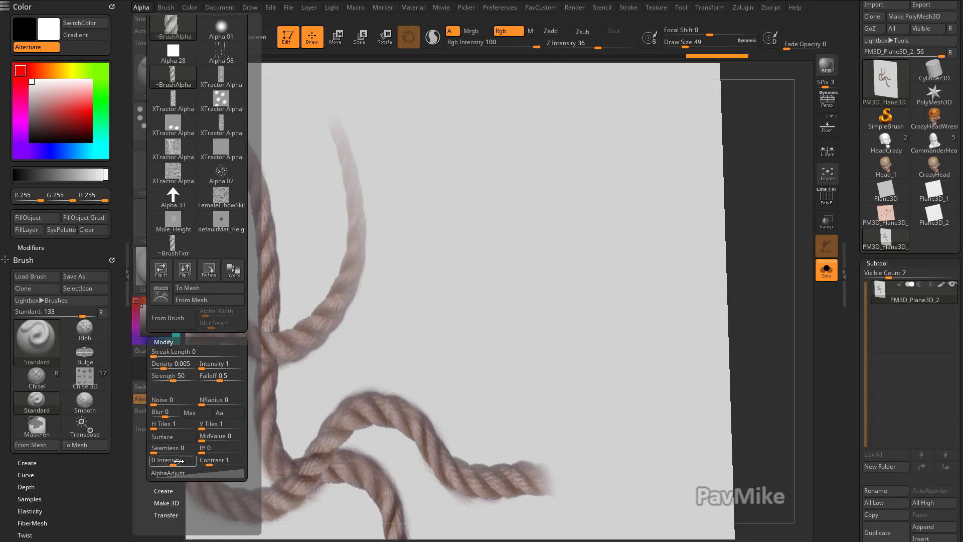
pyautogui.moveTo(174, 459); pyautogui.dragTo(188, 463)
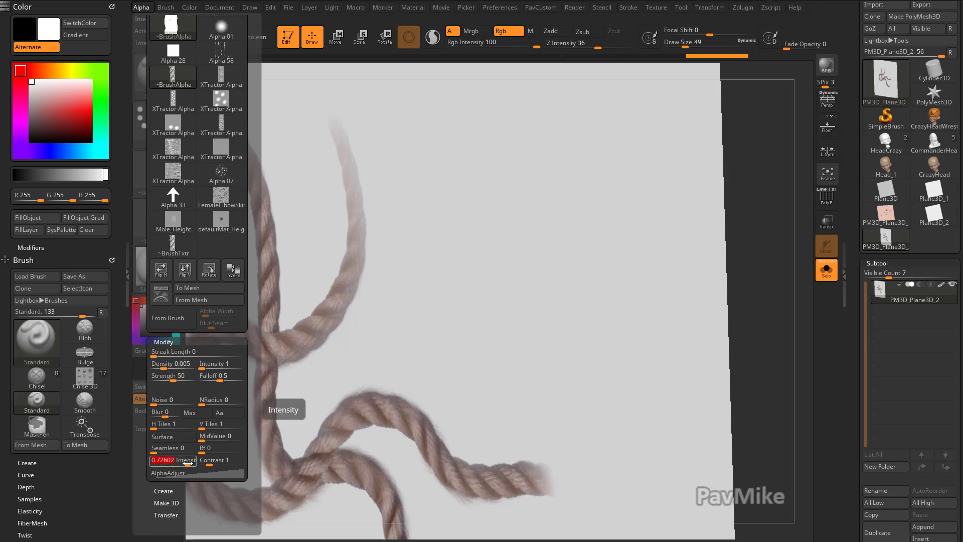
pyautogui.moveTo(175, 32)
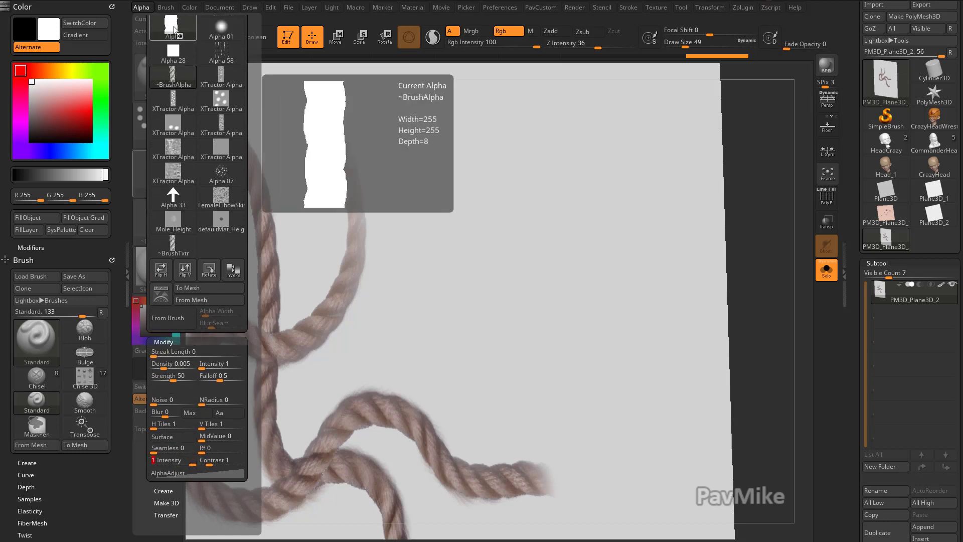
# Paint trial rope strokes with the solid alpha and undo all rope strokes on the plane
pyautogui.moveTo(477, 183)
pyautogui.mouseDown()
pyautogui.moveTo(466, 223)
pyautogui.moveTo(296, 401)
pyautogui.moveTo(281, 443)
pyautogui.mouseUp()
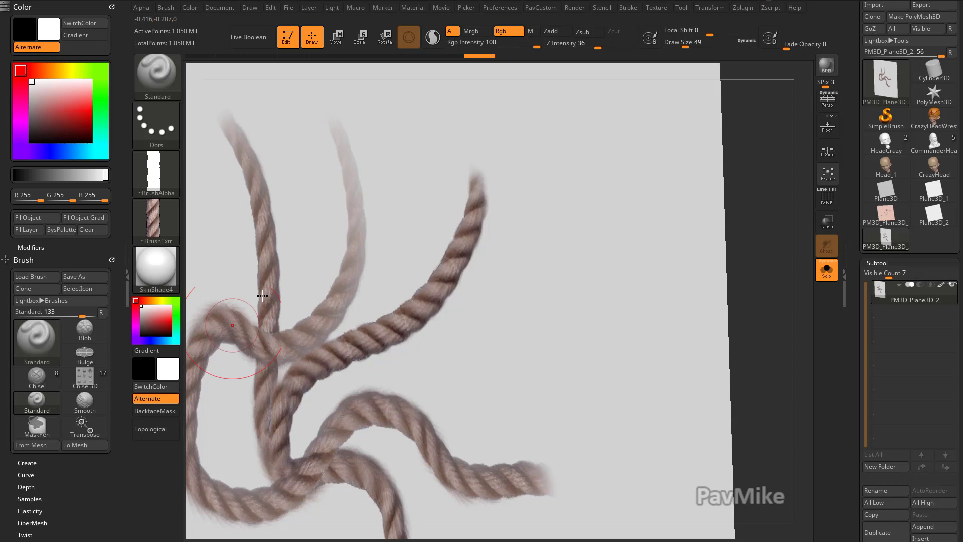
pyautogui.hotkey('ctrl', 'z')
pyautogui.hotkey('ctrl', 'z')
pyautogui.hotkey('ctrl', 'z')
pyautogui.hotkey('ctrl', 'z')
pyautogui.hotkey('ctrl', 'z')
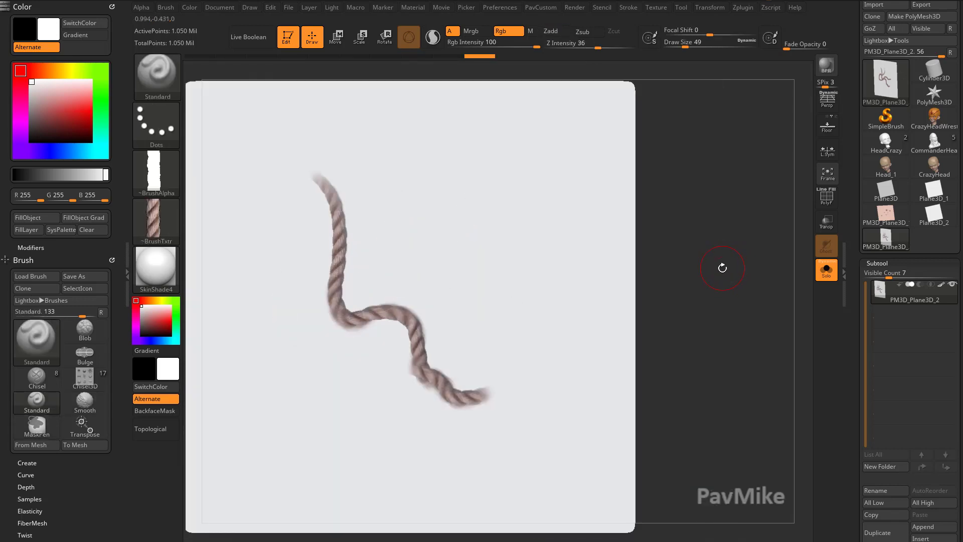
pyautogui.moveTo(323, 253)
pyautogui.mouseDown()
pyautogui.moveTo(382, 287)
pyautogui.moveTo(381, 236)
pyautogui.moveTo(425, 226)
pyautogui.moveTo(401, 211)
pyautogui.moveTo(494, 198)
pyautogui.moveTo(273, 378)
pyautogui.moveTo(524, 378)
pyautogui.moveTo(578, 343)
pyautogui.mouseUp()
pyautogui.hotkey('ctrl', 'z')
pyautogui.hotkey('ctrl', 'z')
# Set the Draw Size to 35 and paint a looping L, the word "Brush" and overlapping rope loops across the plane
pyautogui.moveTo(323, 431)
pyautogui.mouseDown()
pyautogui.moveTo(373, 436)
pyautogui.moveTo(451, 470)
pyautogui.mouseUp()
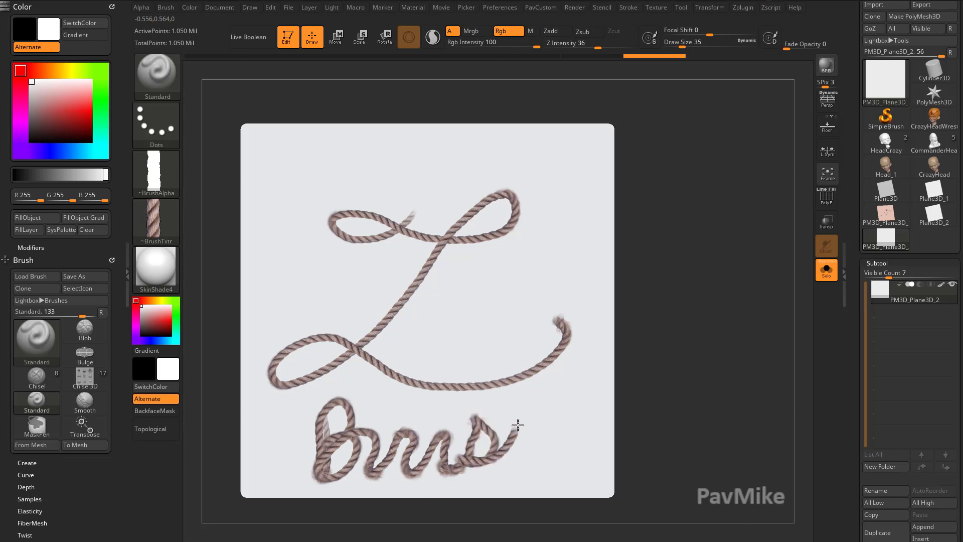
pyautogui.moveTo(548, 460); pyautogui.dragTo(563, 407)
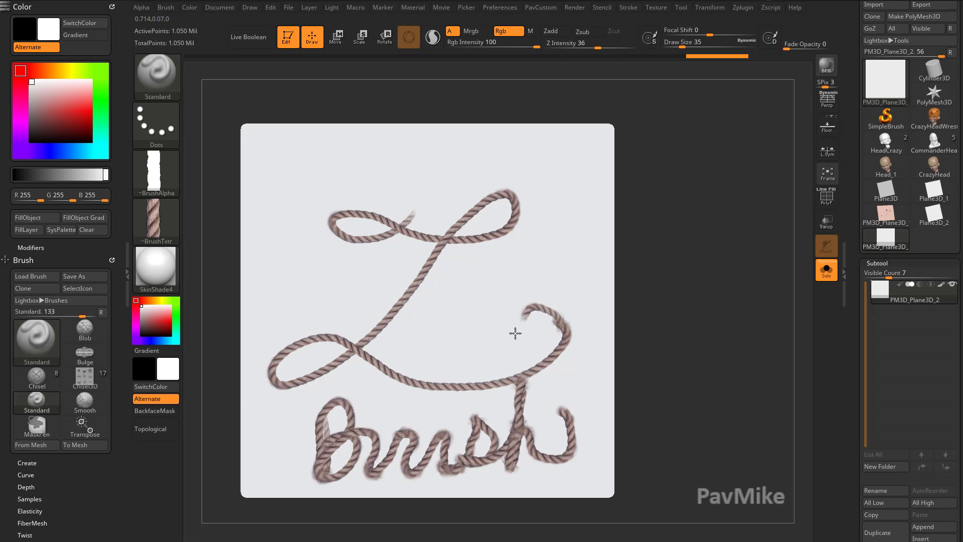
pyautogui.moveTo(515, 333); pyautogui.dragTo(449, 348)
pyautogui.moveTo(358, 298); pyautogui.dragTo(489, 289)
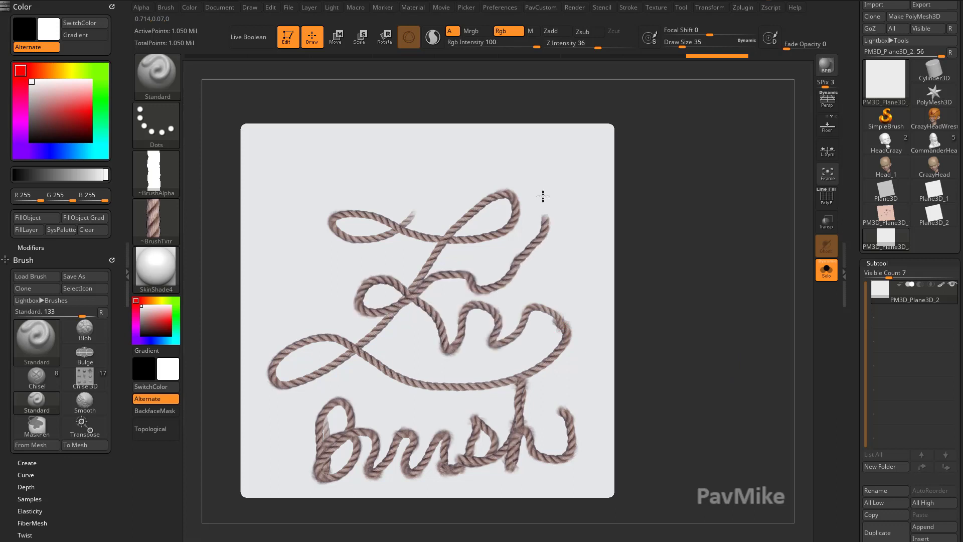
pyautogui.moveTo(543, 195)
pyautogui.mouseDown()
pyautogui.moveTo(378, 269)
pyautogui.moveTo(318, 252)
pyautogui.moveTo(320, 387)
pyautogui.moveTo(444, 382)
pyautogui.moveTo(556, 305)
pyautogui.moveTo(541, 206)
pyautogui.mouseUp()
pyautogui.moveTo(727, 266); pyautogui.dragTo(711, 295)
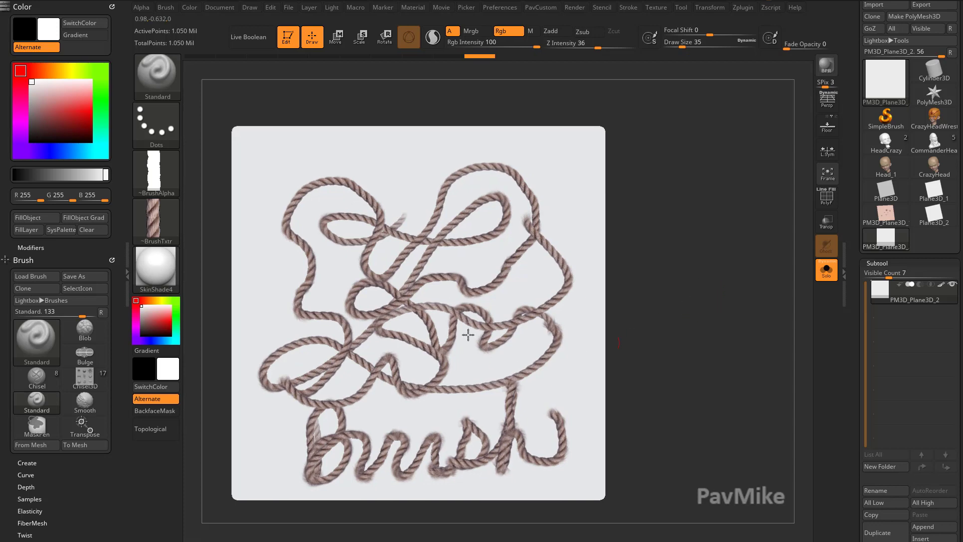
pyautogui.moveTo(575, 332); pyautogui.dragTo(579, 371)
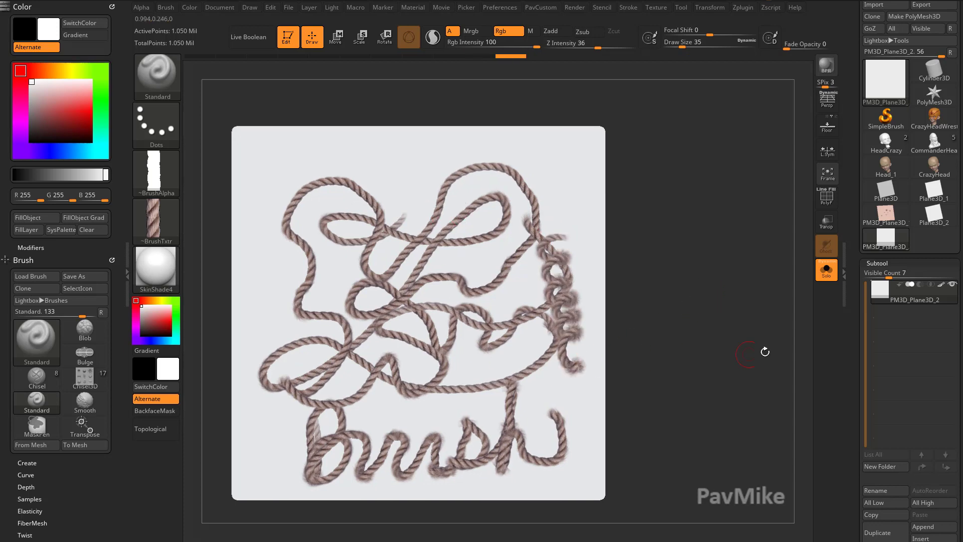